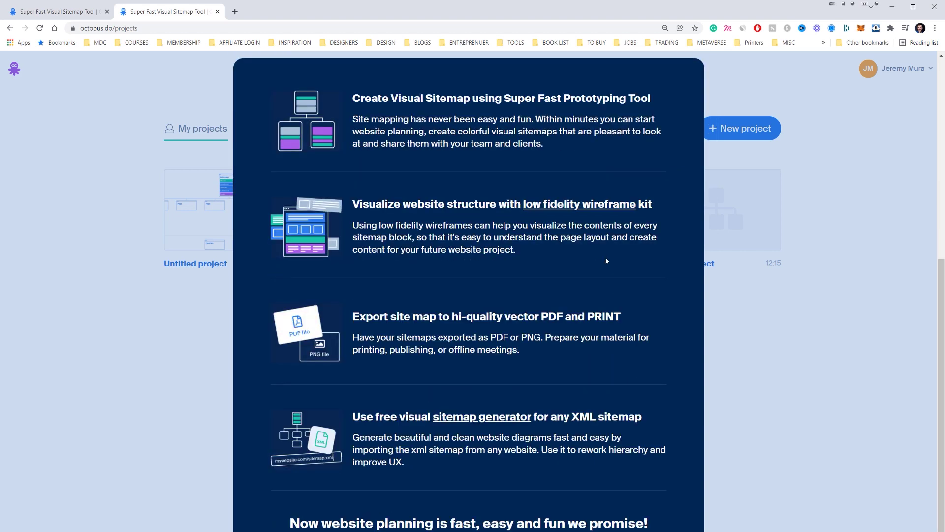
pyautogui.scroll(-1, 607, 261)
# Step: Dismiss the product overview and start a new sitemap project
pyautogui.scroll(8, 570, 284)
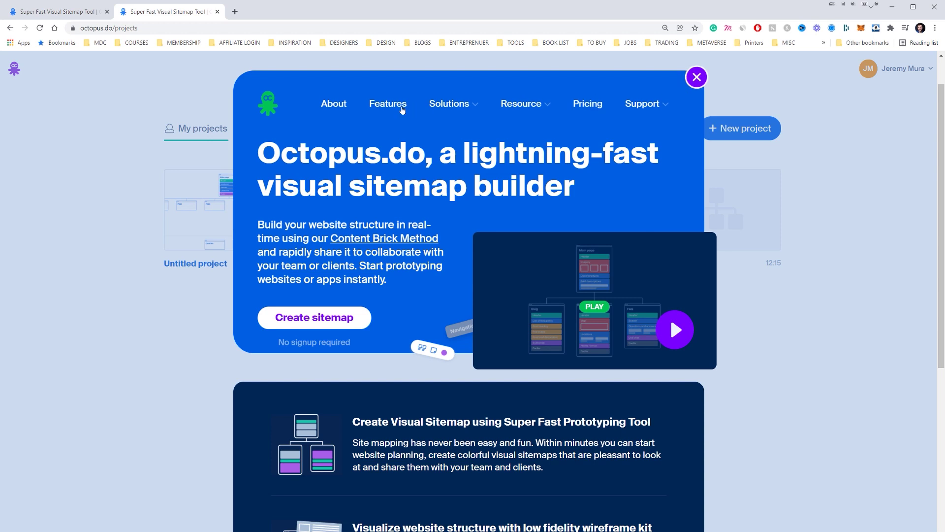
pyautogui.click(697, 77)
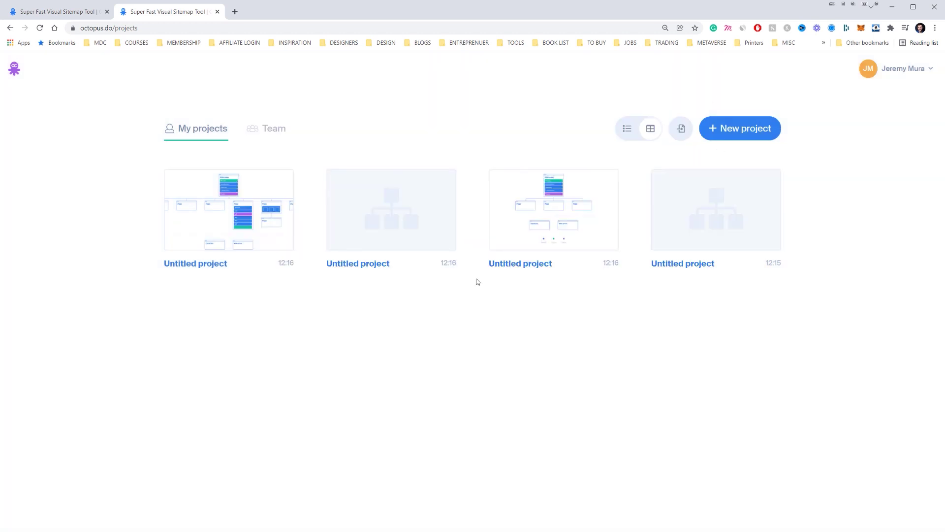
pyautogui.click(727, 137)
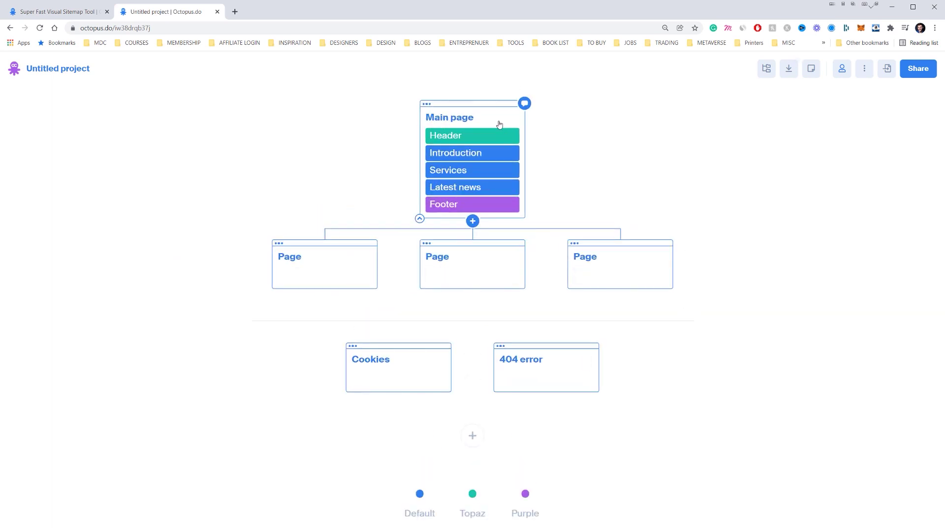
# Step: Post the comment 'Hey work on this' on the Main page
pyautogui.click(524, 103)
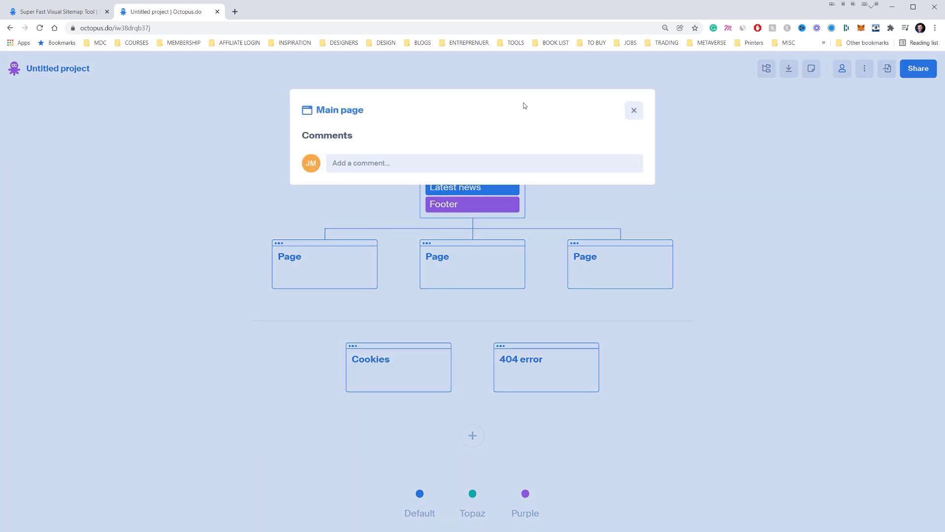
pyautogui.click(381, 168)
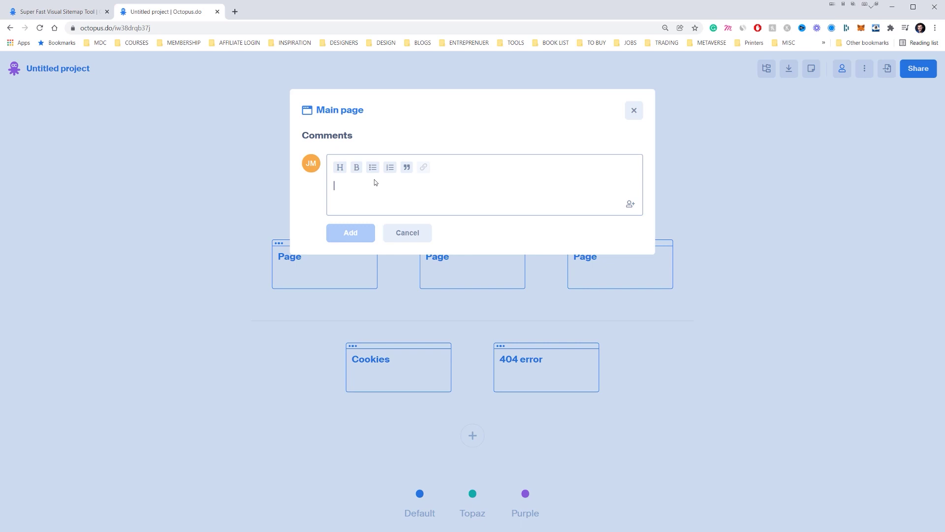
pyautogui.write('Hey f')
pyautogui.press('BackSpace')
pyautogui.write('work on this')
pyautogui.click(351, 232)
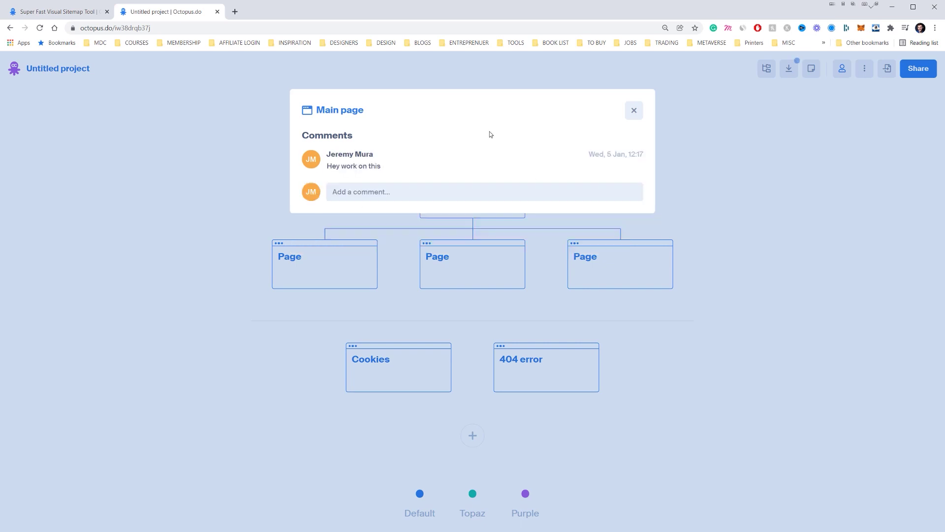
# Step: Colour the Main page's Services section red and its Latest news section orange
pyautogui.click(634, 111)
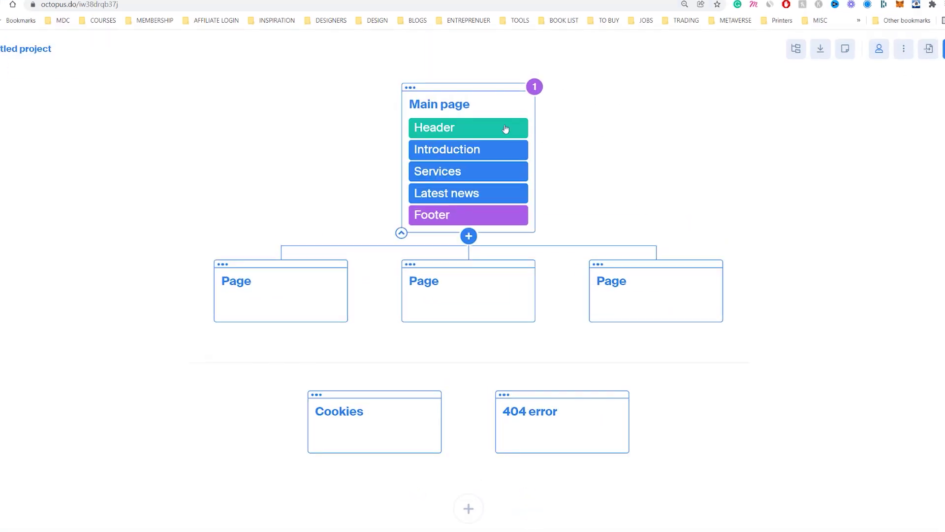
pyautogui.click(462, 128)
pyautogui.click(457, 147)
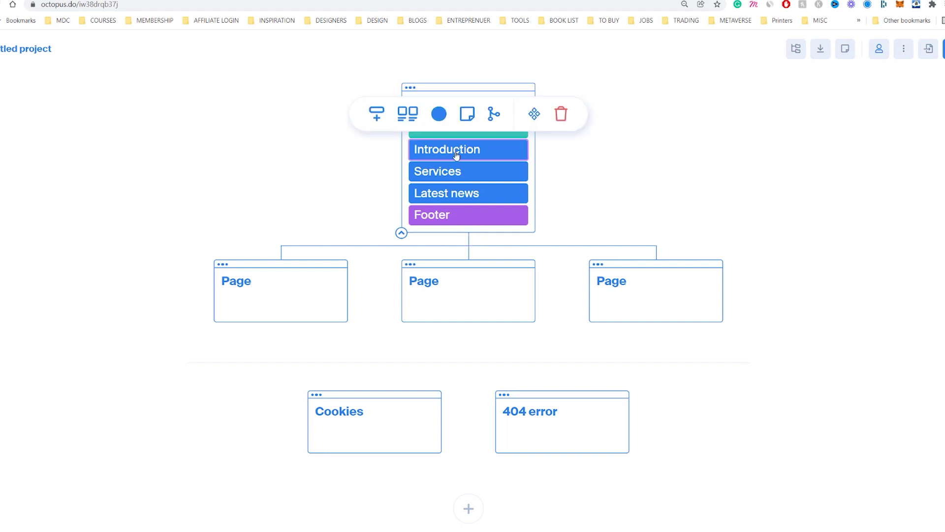
pyautogui.click(452, 169)
pyautogui.click(443, 137)
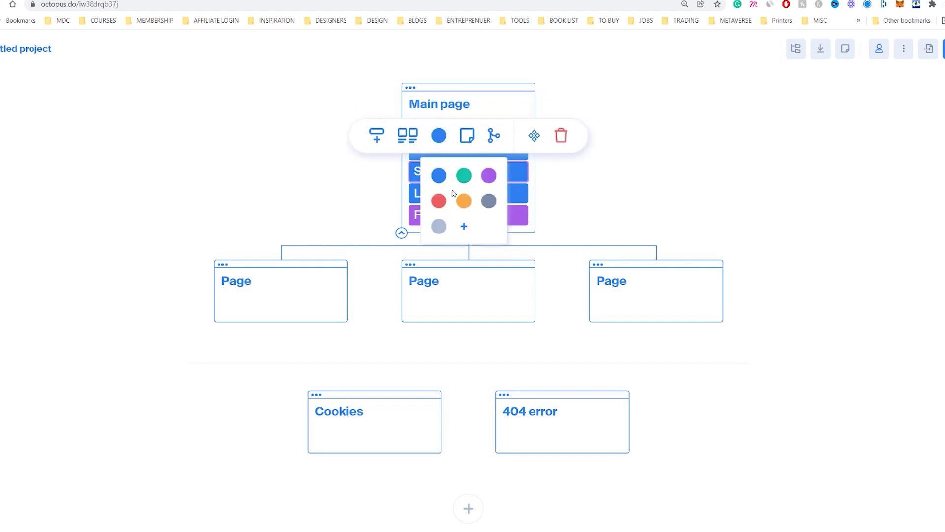
pyautogui.click(444, 199)
pyautogui.click(502, 197)
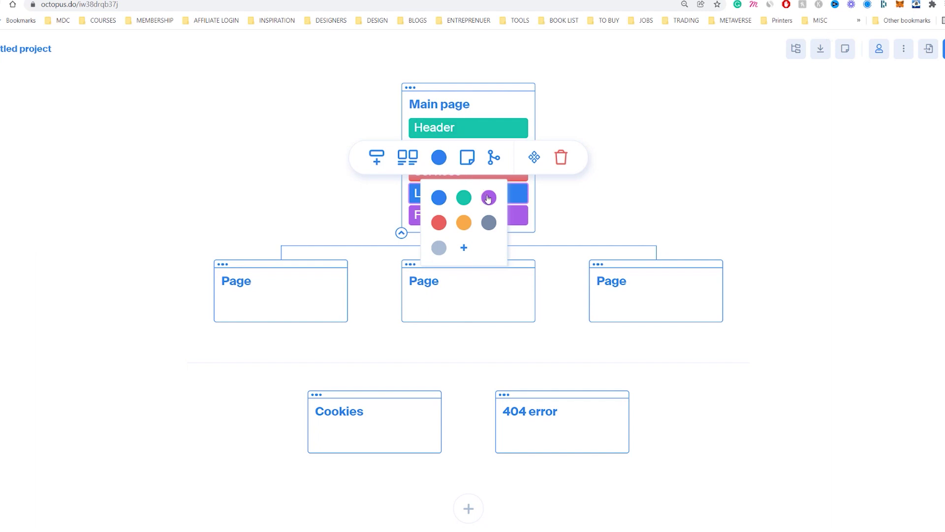
pyautogui.click(466, 222)
# Step: Rename the Header section to 'Nav Bar'
pyautogui.click(476, 128)
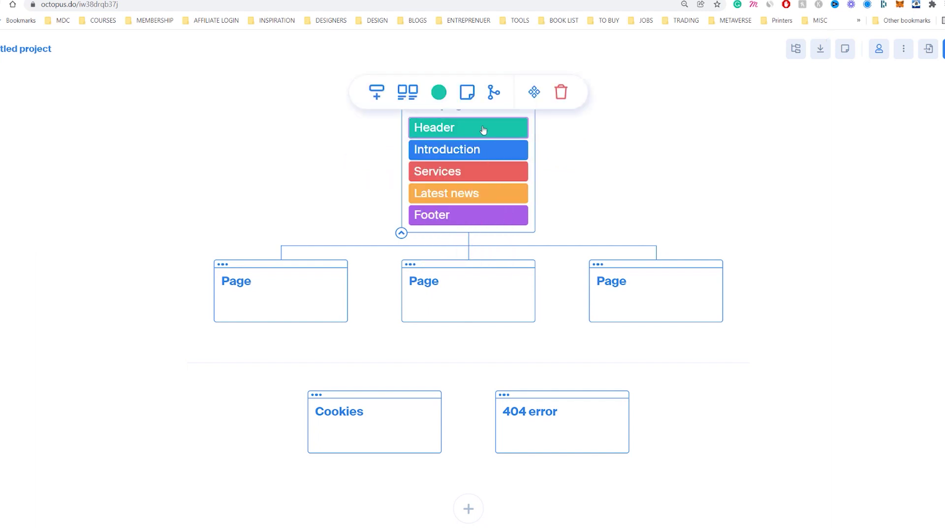
pyautogui.doubleClick(432, 128)
pyautogui.write('N')
pyautogui.press('BackSpace')
pyautogui.write('Nav Bar')
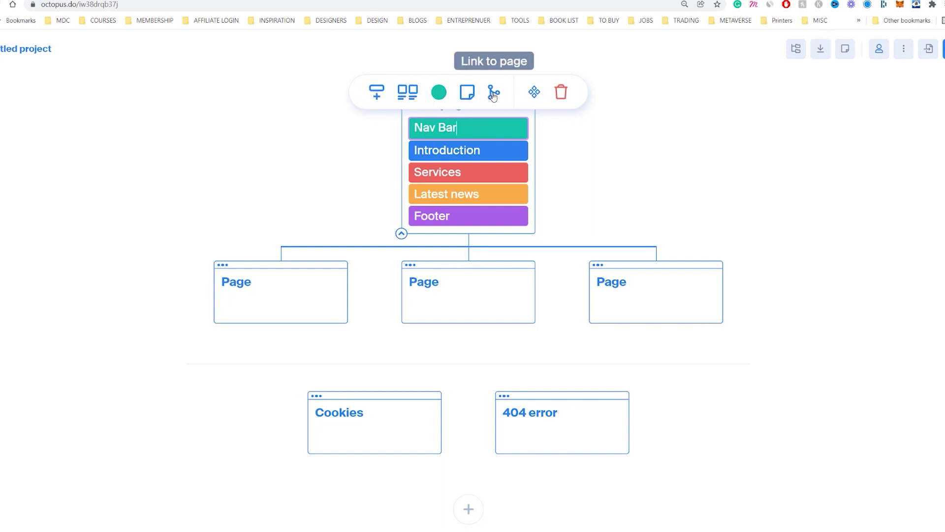
pyautogui.click(534, 95)
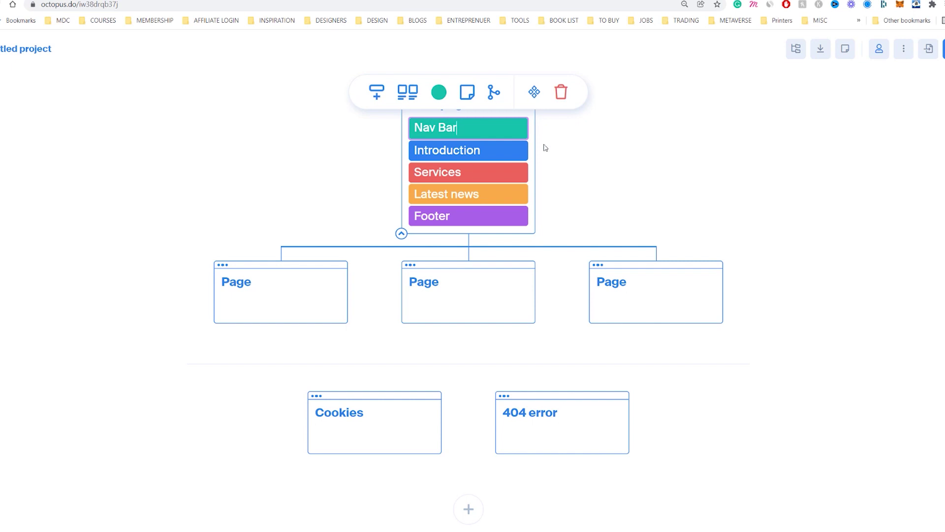
pyautogui.click(469, 237)
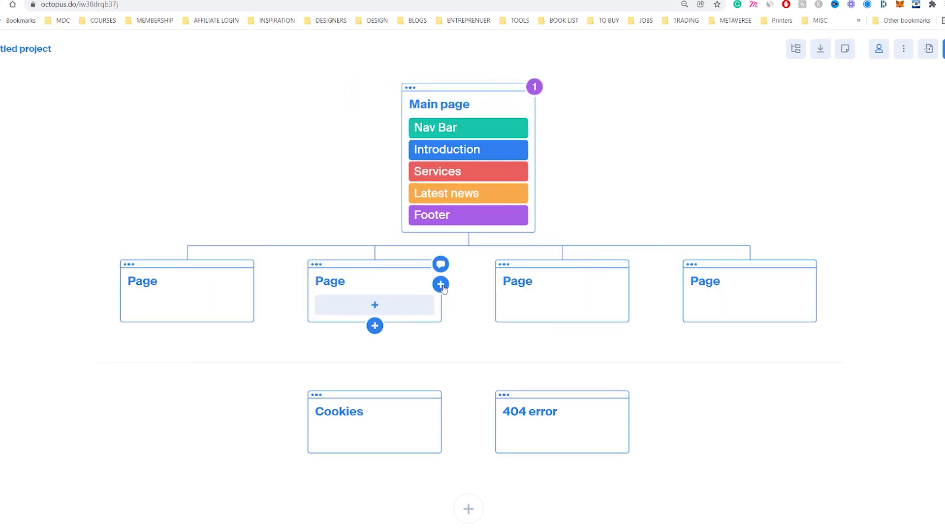
pyautogui.click(440, 284)
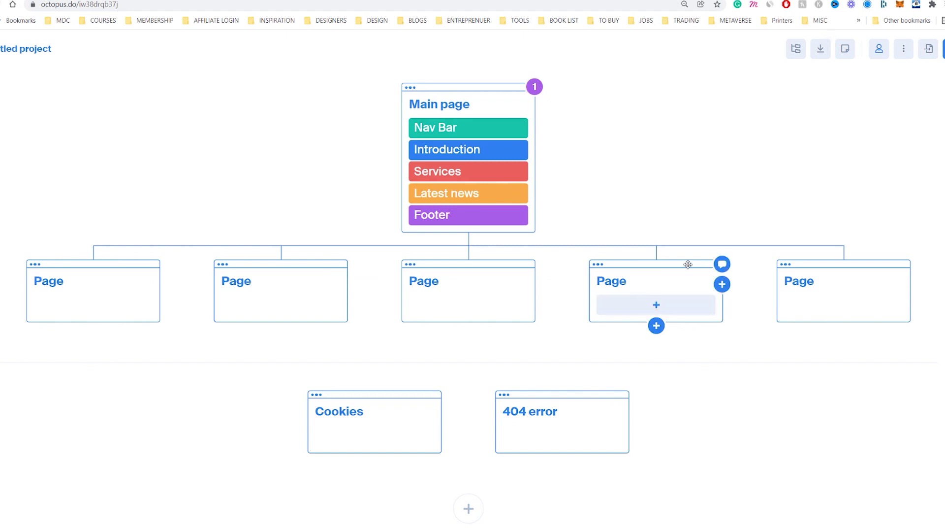
pyautogui.rightClick(716, 270)
pyautogui.click(659, 304)
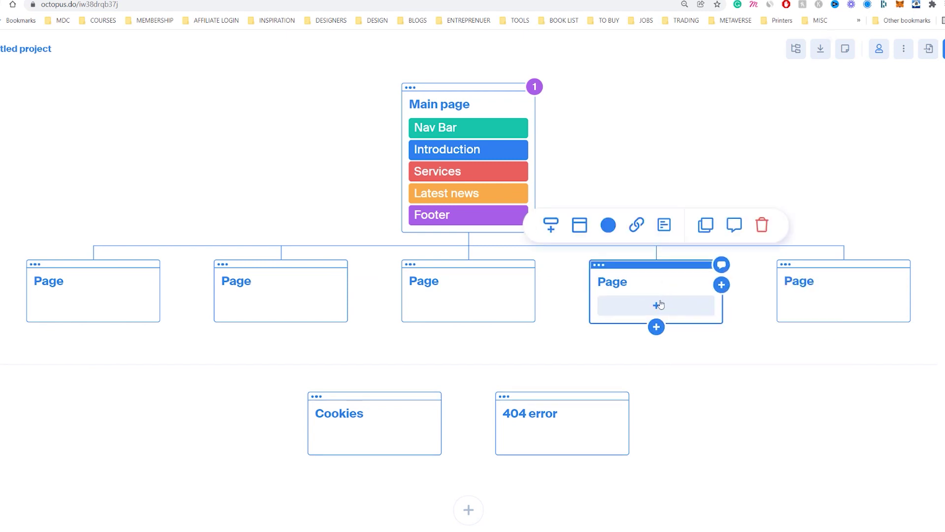
pyautogui.click(653, 266)
pyautogui.click(638, 264)
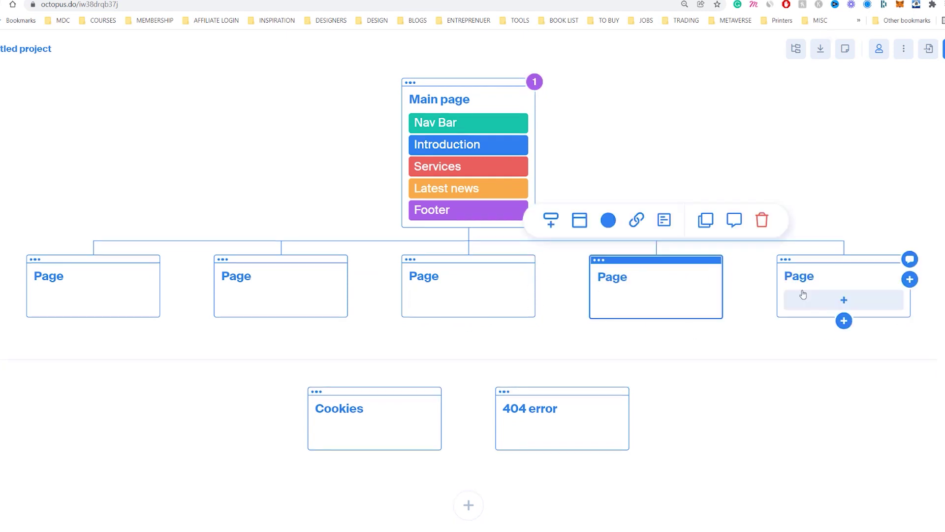
pyautogui.click(804, 283)
pyautogui.click(650, 284)
pyautogui.click(762, 220)
pyautogui.click(726, 284)
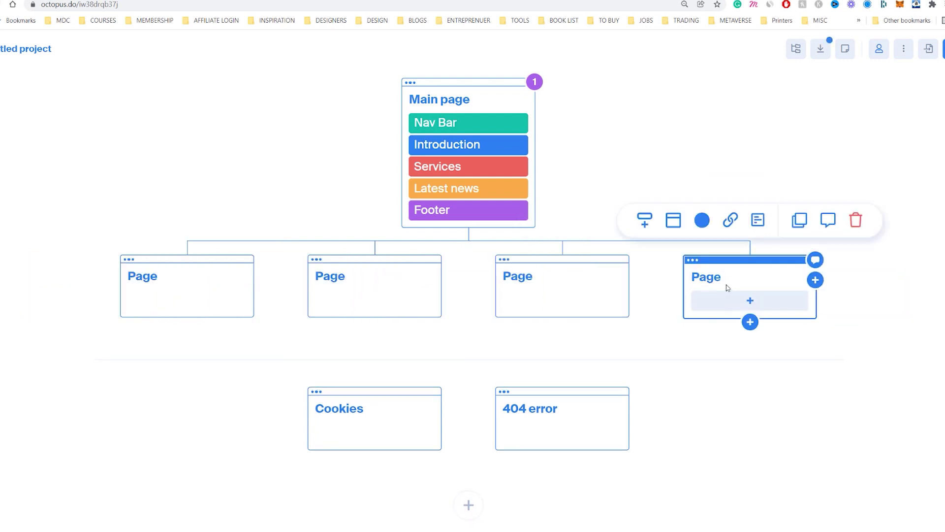
pyautogui.click(855, 221)
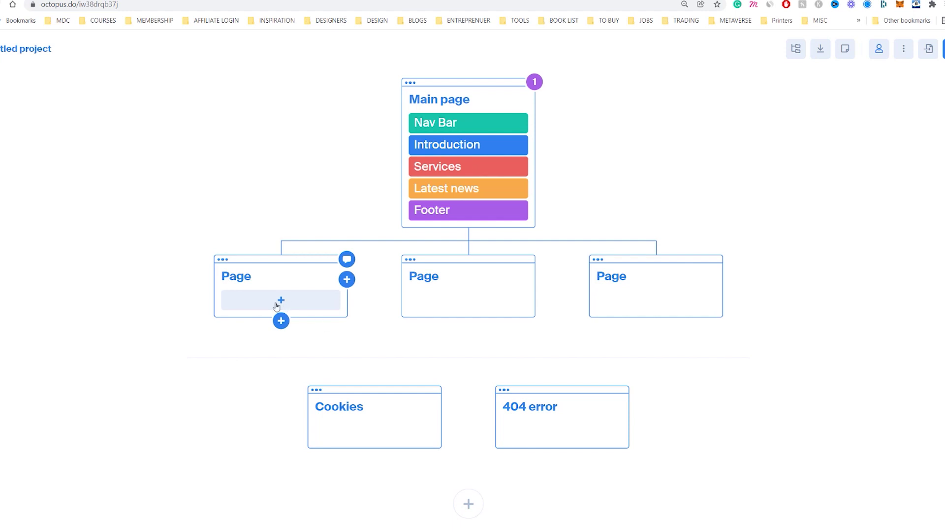
# Step: Title the first child page 'About' and name its new block 'My story'
pyautogui.click(279, 301)
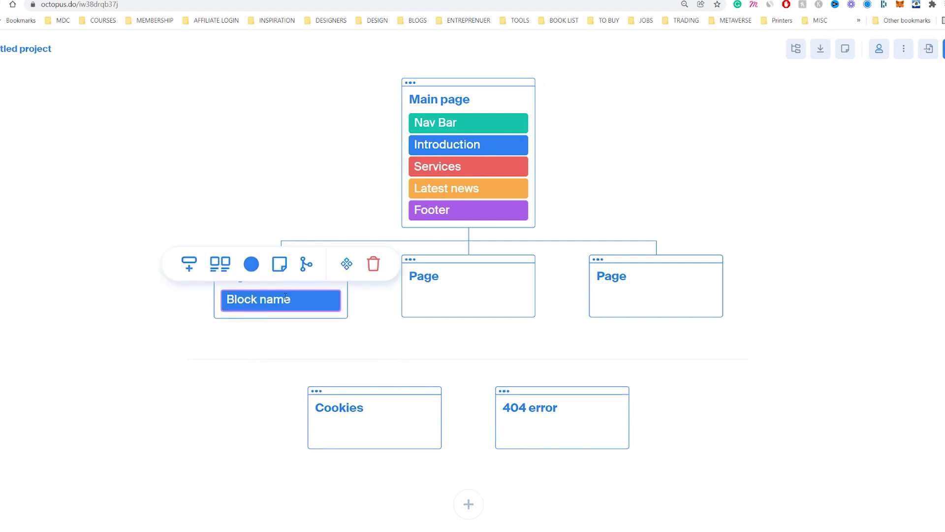
pyautogui.click(241, 277)
pyautogui.write('About')
pyautogui.click(252, 302)
pyautogui.write('My storu')
pyautogui.press('BackSpace')
pyautogui.write('y')
pyautogui.press('Return')
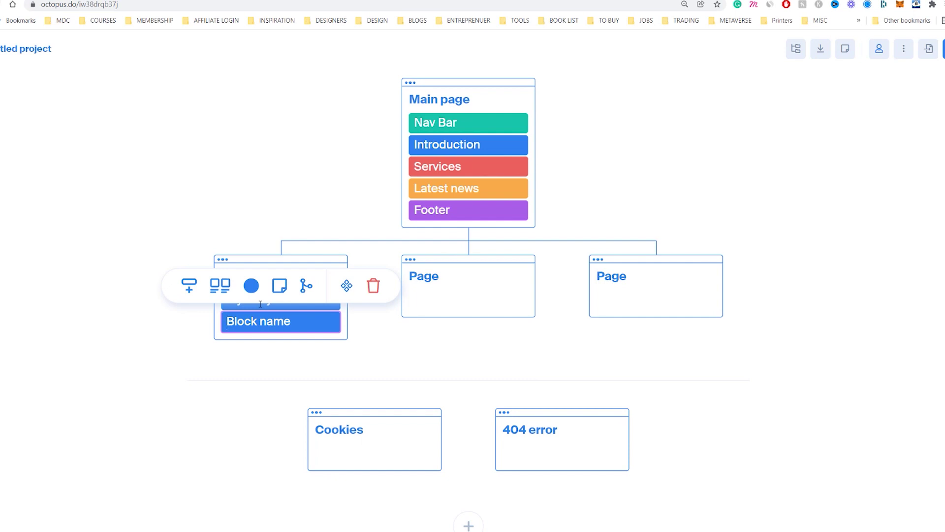
# Step: Add 'Resources' and 'Social links' blocks below My story
pyautogui.write('Resources')
pyautogui.press('Return')
pyautogui.write('Cont')
pyautogui.press('BackSpace')
pyautogui.press('BackSpace')
pyautogui.press('BackSpace')
pyautogui.press('BackSpace')
pyautogui.write('Social links')
pyautogui.press('Escape')
pyautogui.click(185, 273)
pyautogui.click(208, 278)
# Step: Add a block with a three-boxes wireframe to the middle child page
pyautogui.moveTo(421, 290)
pyautogui.click(447, 306)
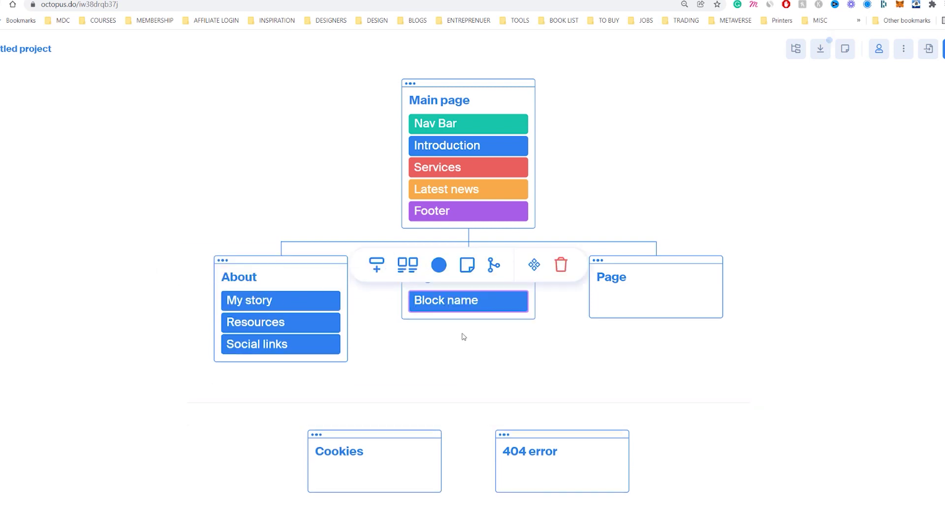
pyautogui.click(455, 324)
pyautogui.click(463, 309)
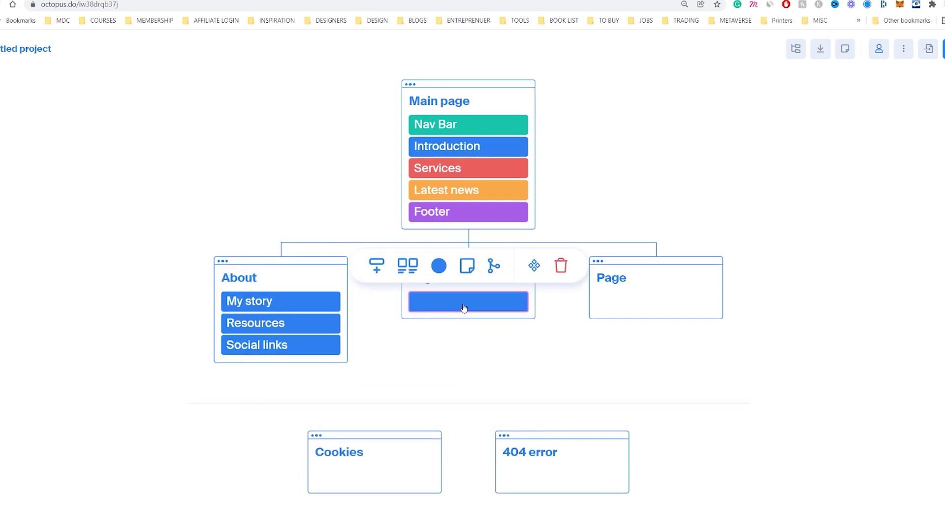
pyautogui.click(414, 268)
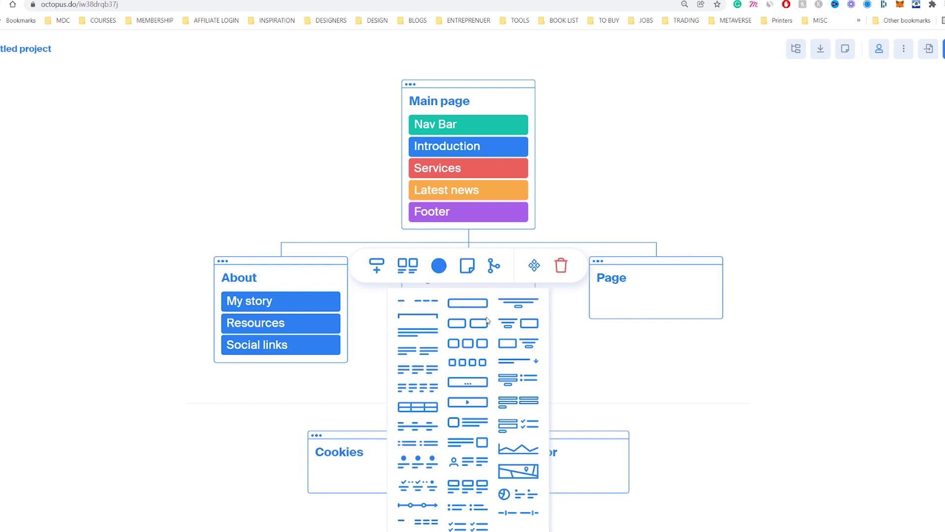
pyautogui.click(468, 344)
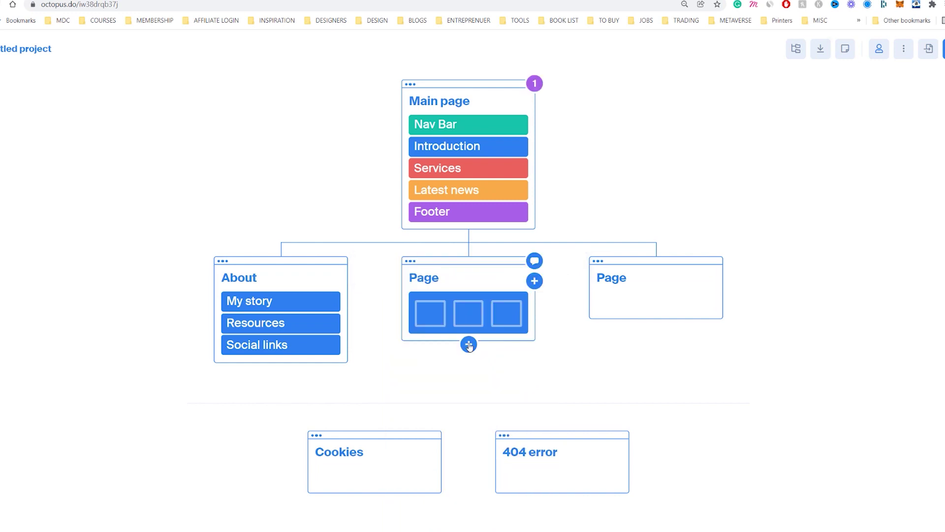
# Step: Title the middle page 'Product' and make its wireframe block light grey
pyautogui.click(428, 275)
pyautogui.write('Products')
pyautogui.click(442, 309)
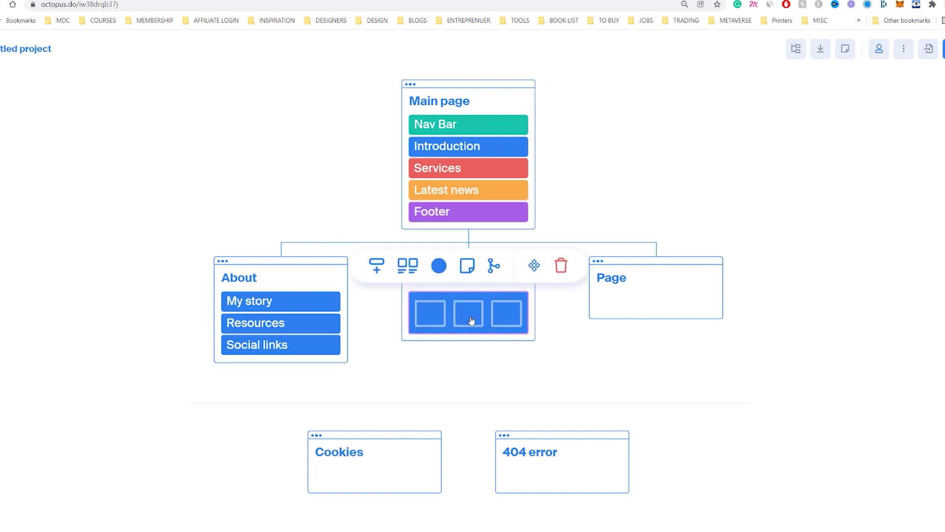
pyautogui.click(439, 266)
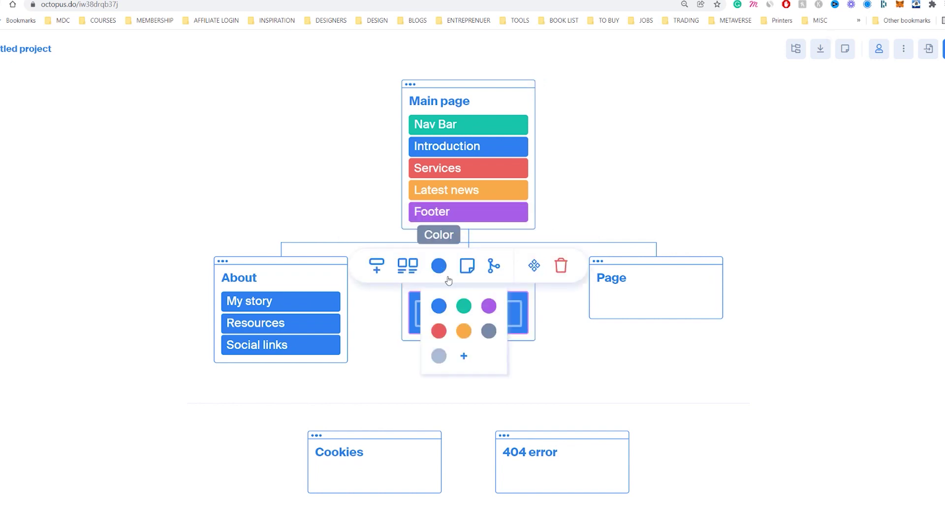
pyautogui.click(439, 357)
# Step: Undo the accidental child page and switch the block to a card-style wireframe
pyautogui.click(470, 345)
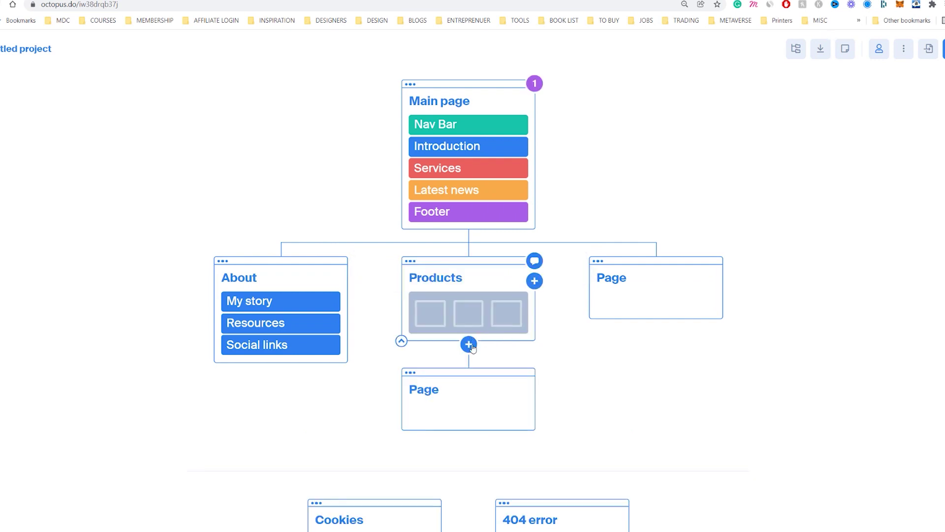
pyautogui.hotkey('ctrl', 'z')
pyautogui.click(471, 323)
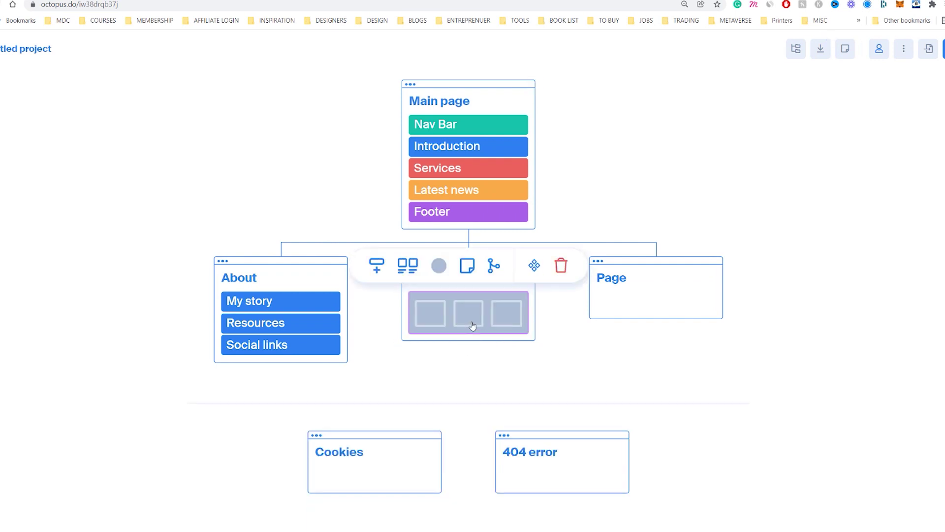
pyautogui.click(399, 269)
pyautogui.click(485, 479)
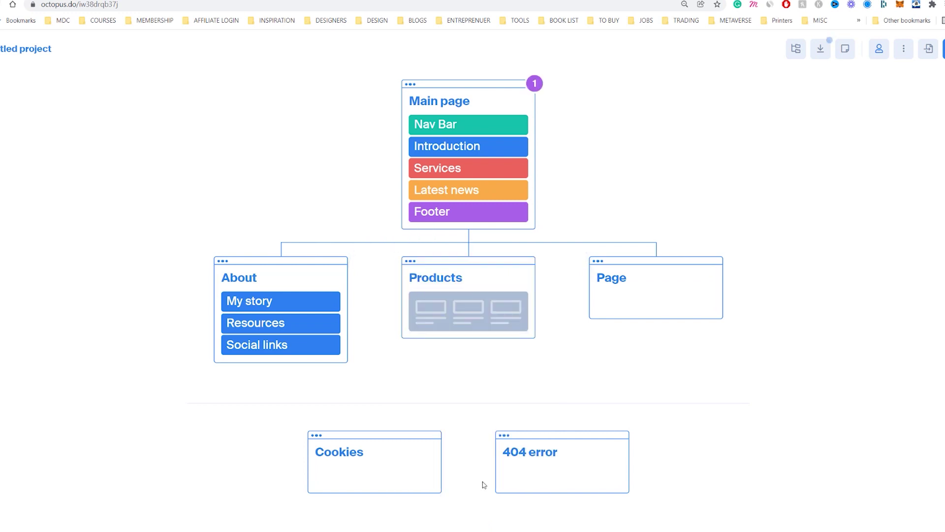
# Step: Name the Products wireframe block 'Images'
pyautogui.click(492, 307)
pyautogui.click(497, 296)
pyautogui.click(494, 306)
pyautogui.click(494, 306)
pyautogui.click(494, 306)
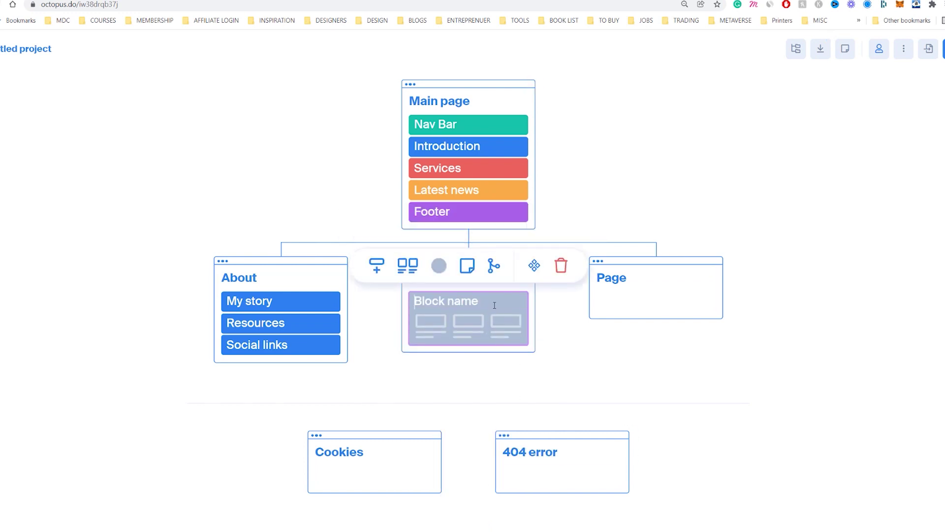
pyautogui.write('d')
pyautogui.press('BackSpace')
pyautogui.write('Images')
pyautogui.press('Return')
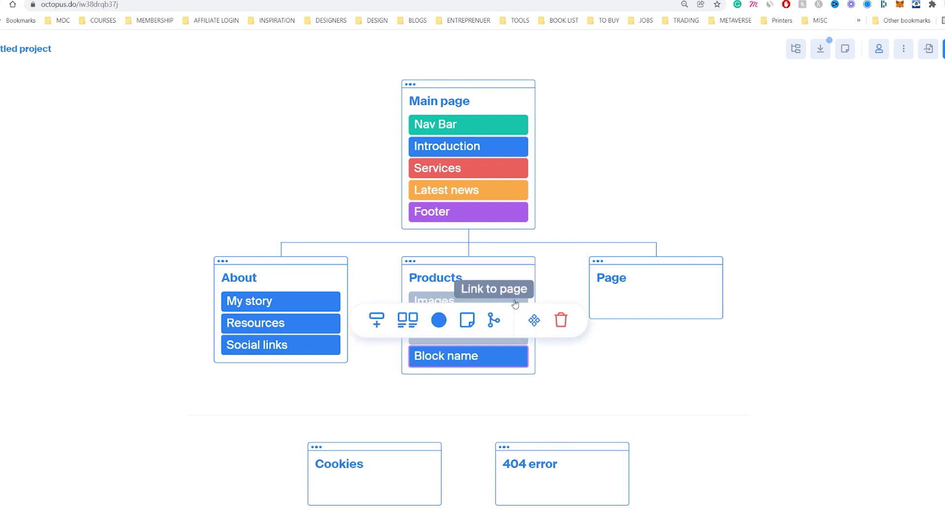
# Step: Create an internal link from the Images block to the Main page
pyautogui.click(503, 293)
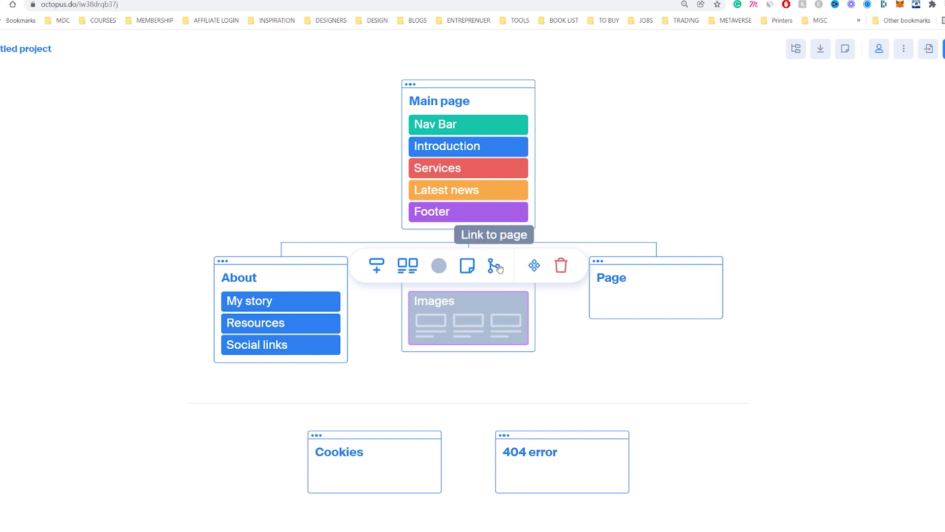
pyautogui.click(491, 266)
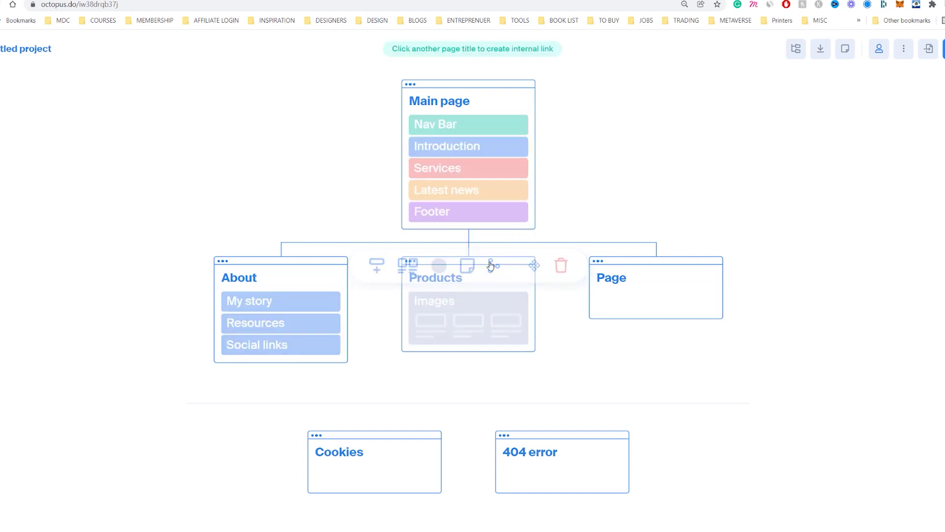
pyautogui.click(447, 154)
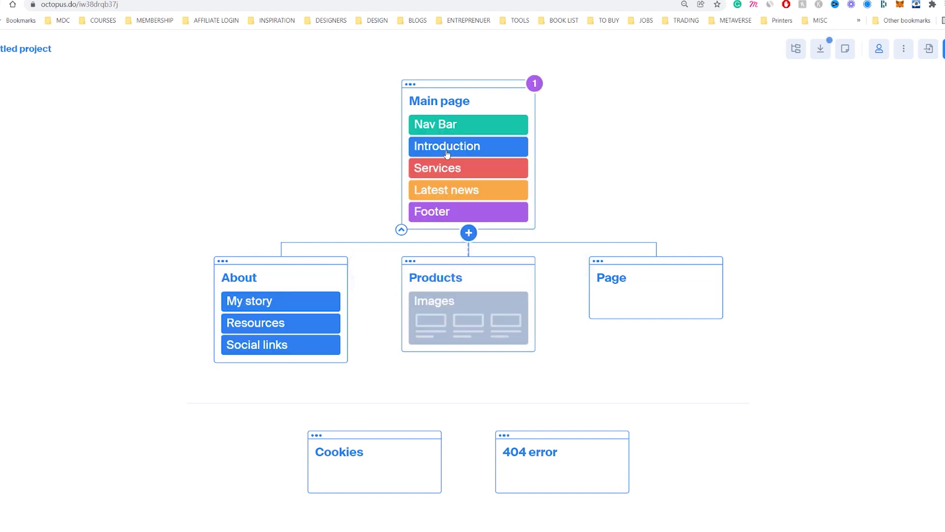
pyautogui.click(467, 148)
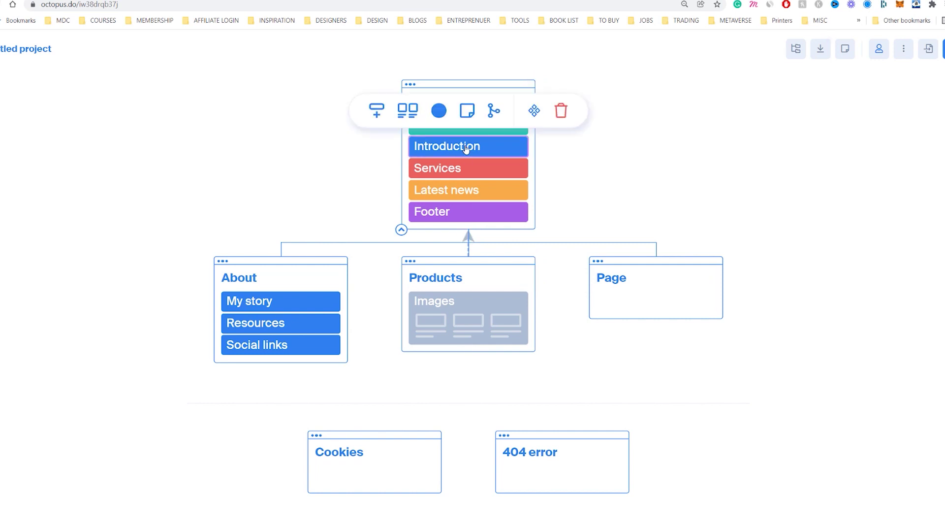
# Step: Link Main page to Products and rename its Introduction block to 'Products'
pyautogui.click(490, 112)
pyautogui.click(469, 278)
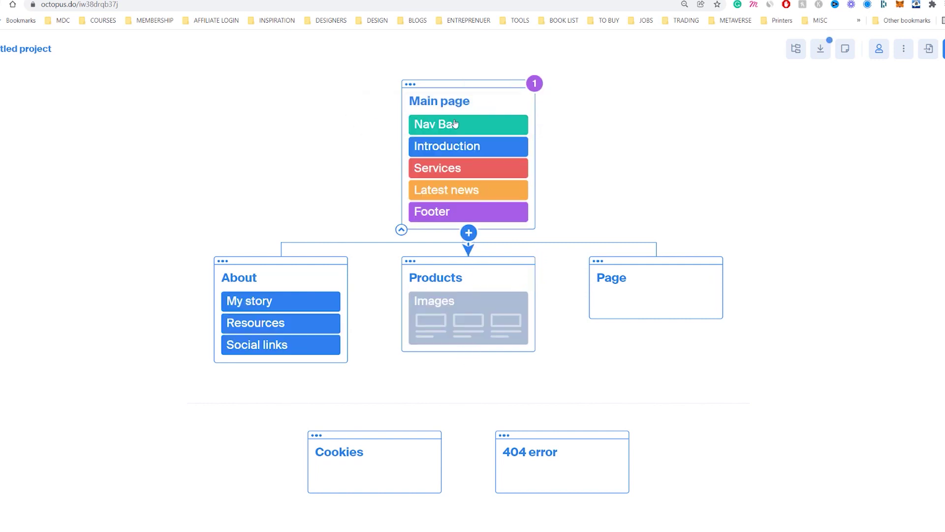
pyautogui.click(454, 149)
pyautogui.write('AP')
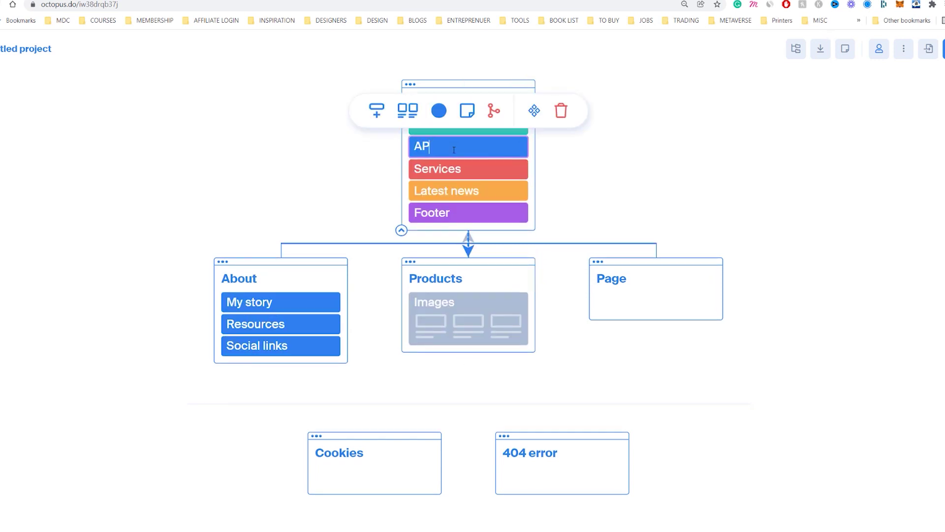
pyautogui.press('BackSpace')
pyautogui.press('BackSpace')
pyautogui.write('Products')
# Step: Delete the Latest news and Footer blocks from Main page, keeping Services unchanged
pyautogui.click(449, 173)
pyautogui.click(462, 170)
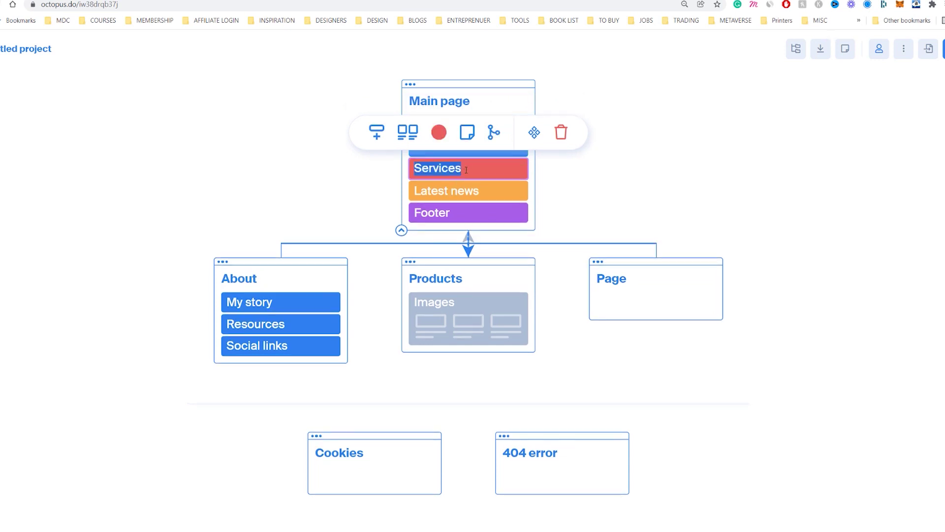
pyautogui.write('About')
pyautogui.press('Return')
pyautogui.hotkey('ctrl', 'z')
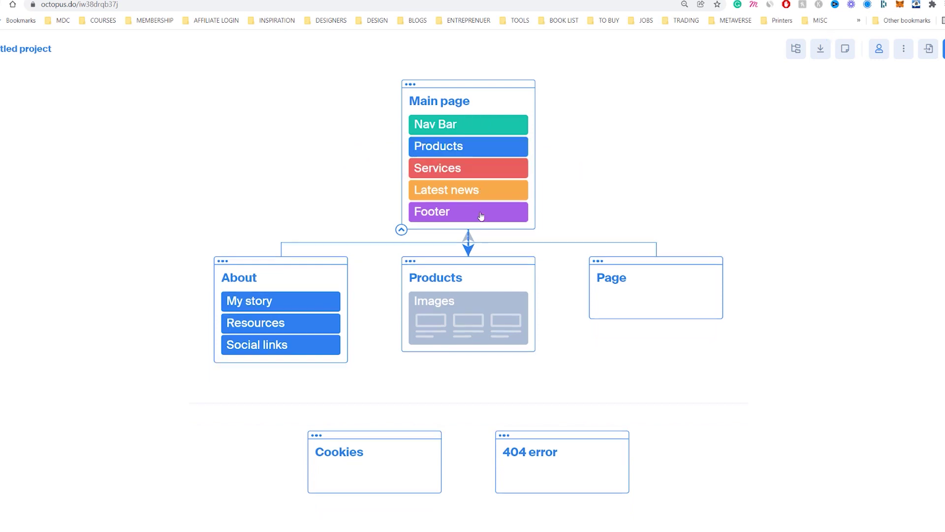
pyautogui.click(501, 197)
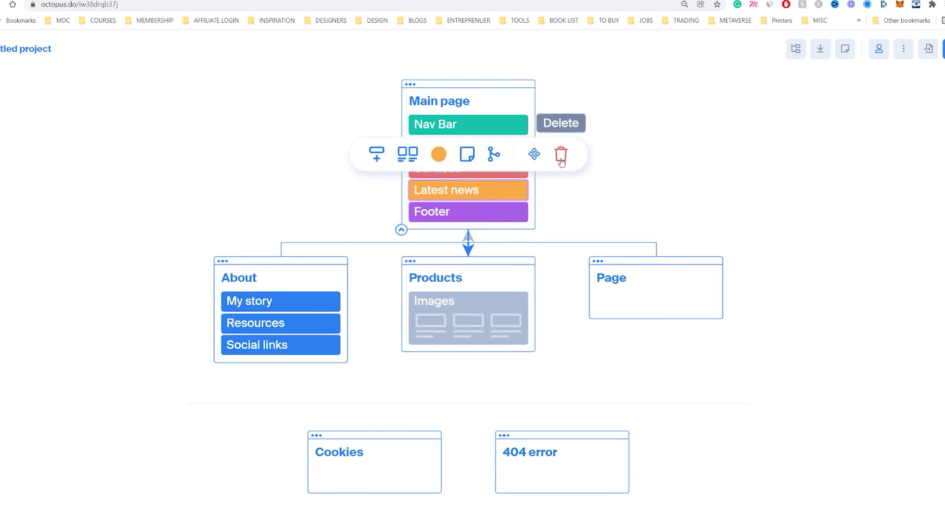
pyautogui.click(562, 154)
pyautogui.click(538, 190)
pyautogui.click(561, 153)
pyautogui.click(500, 178)
# Step: In About, colour the Resources block teal and Social links orange
pyautogui.click(262, 281)
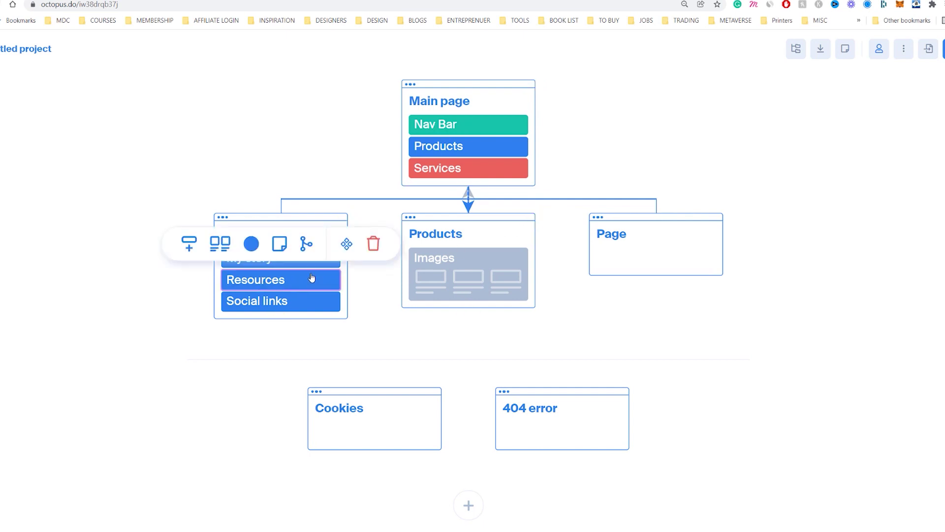
pyautogui.click(355, 151)
pyautogui.click(285, 277)
pyautogui.click(249, 242)
pyautogui.click(306, 298)
pyautogui.click(251, 266)
pyautogui.click(276, 332)
pyautogui.click(465, 267)
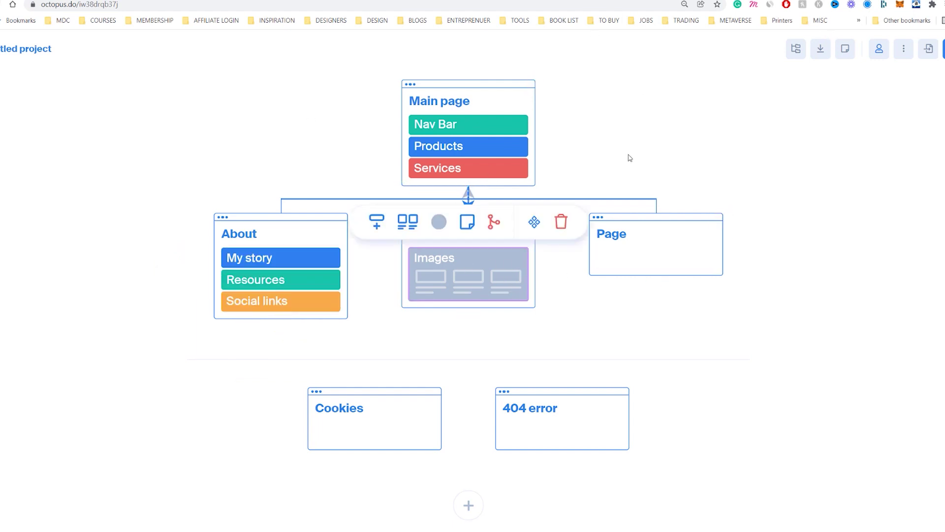
# Step: Add a light grey Action wireframe block to Products, placed above Images
pyautogui.click(462, 243)
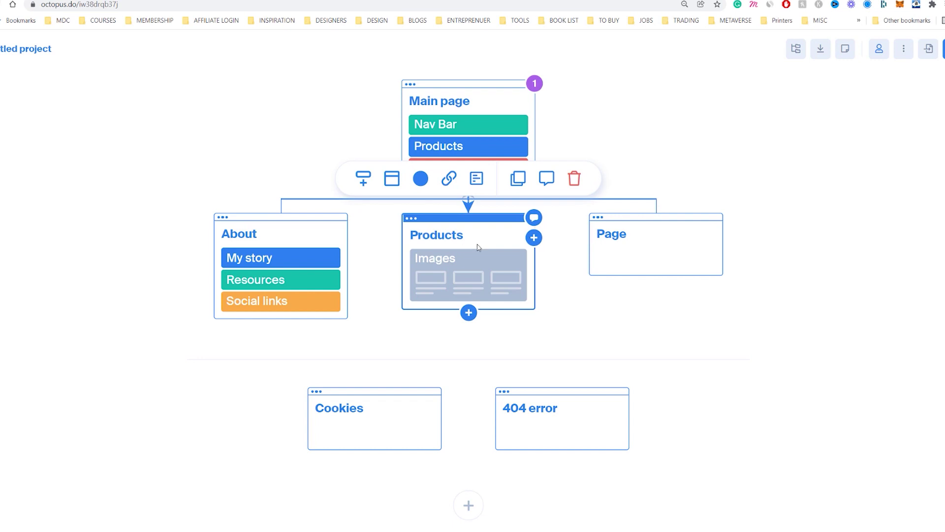
pyautogui.click(363, 180)
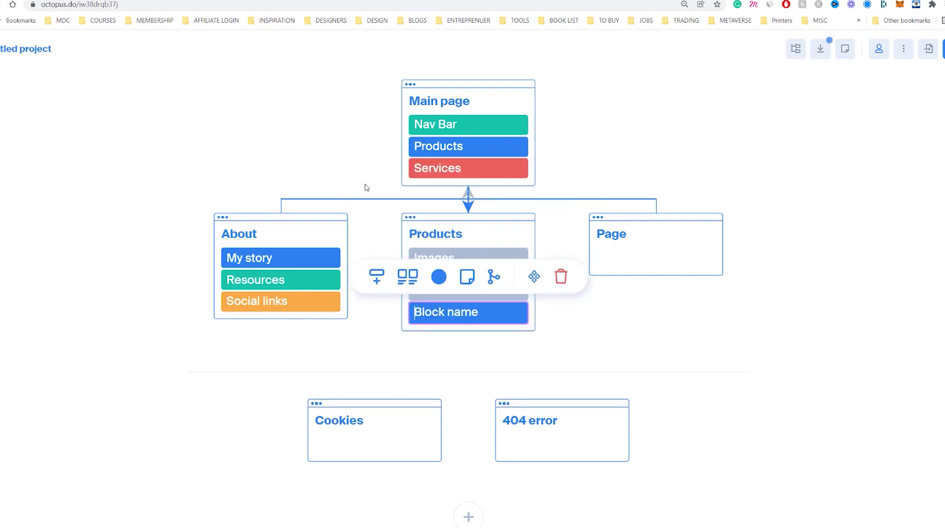
pyautogui.click(413, 287)
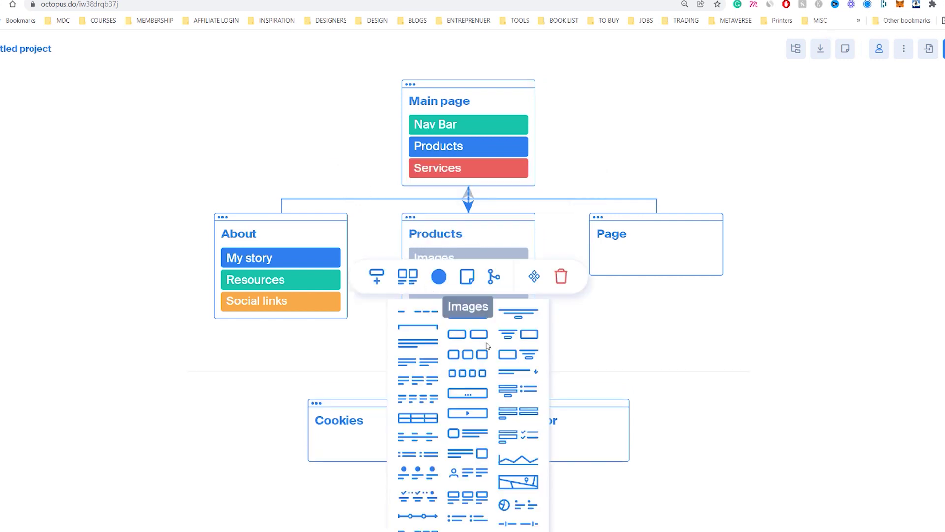
pyautogui.click(513, 317)
pyautogui.moveTo(458, 277); pyautogui.dragTo(457, 315)
pyautogui.click(459, 269)
pyautogui.click(439, 221)
pyautogui.click(439, 312)
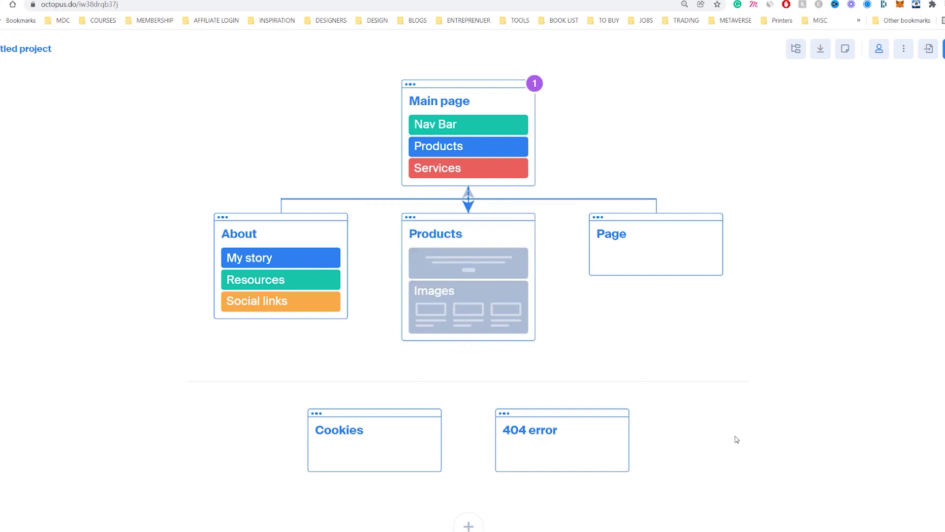
# Step: Name the grey Action block 'Header'
pyautogui.click(503, 272)
pyautogui.write('hea')
pyautogui.press('BackSpace')
pyautogui.press('BackSpace')
pyautogui.press('BackSpace')
pyautogui.write('Header')
pyautogui.press('Return')
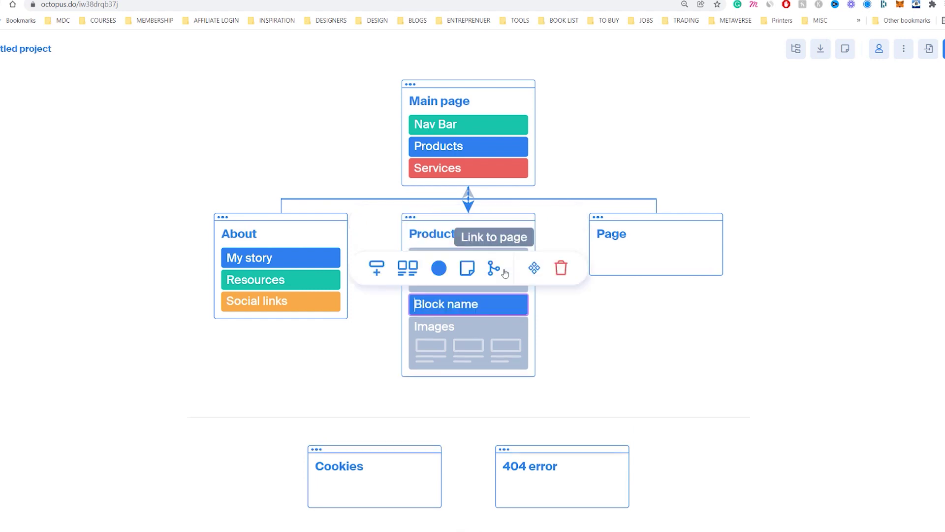
# Step: Add a Map wireframe block below Images, leaving it in default grey
pyautogui.click(408, 268)
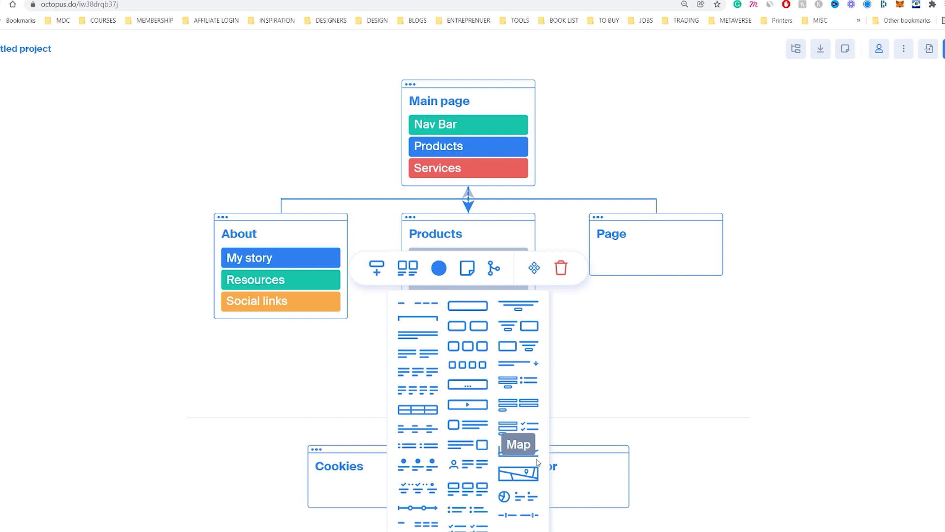
pyautogui.click(525, 474)
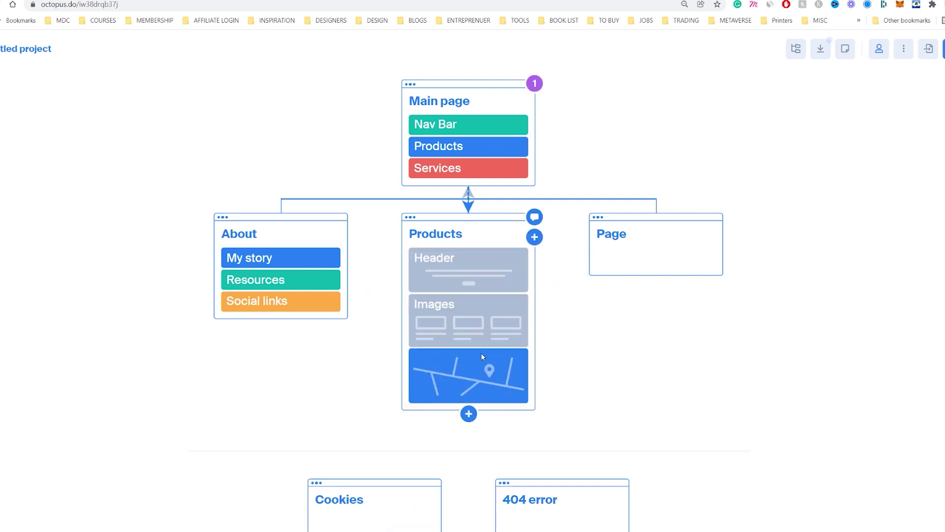
pyautogui.click(439, 323)
pyautogui.click(437, 389)
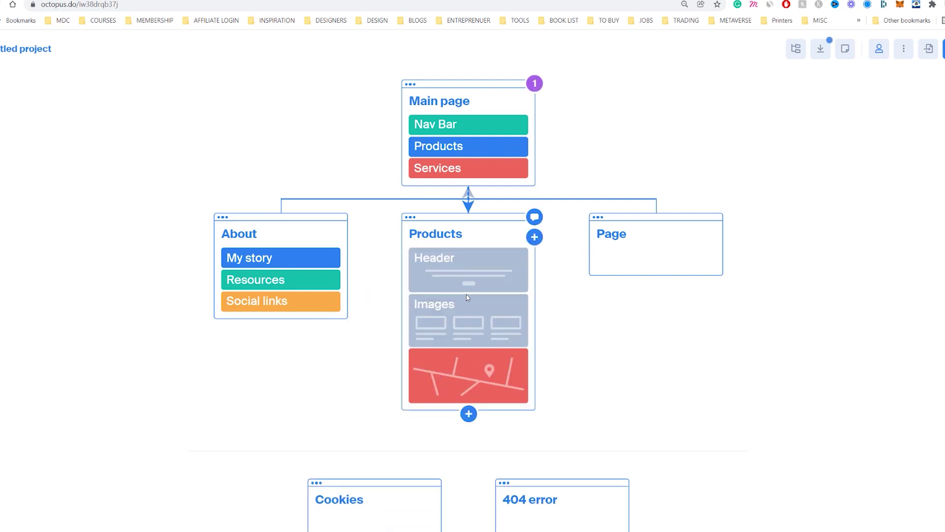
pyautogui.click(455, 363)
pyautogui.click(438, 323)
pyautogui.click(433, 413)
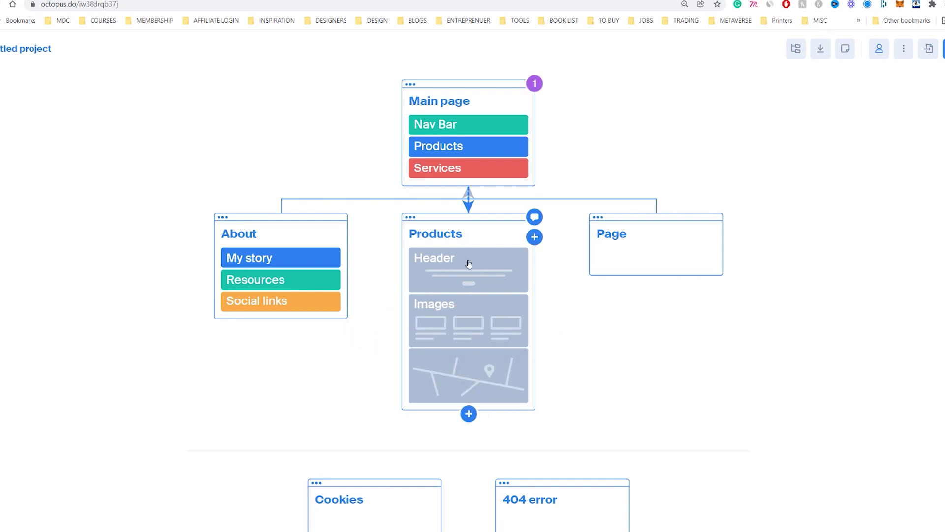
# Step: Rename Images to 'Products', then undo it so the block stays Images
pyautogui.click(452, 307)
pyautogui.doubleClick(452, 308)
pyautogui.write('Prou')
pyautogui.press('BackSpace')
pyautogui.write('ducts')
pyautogui.press('Return')
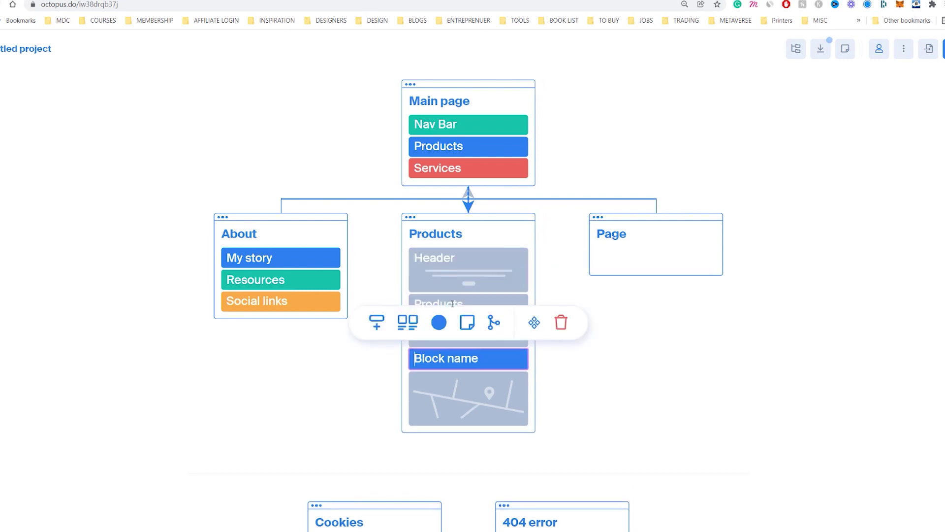
pyautogui.hotkey('ctrl', 'z')
pyautogui.scroll(-1, 499, 345)
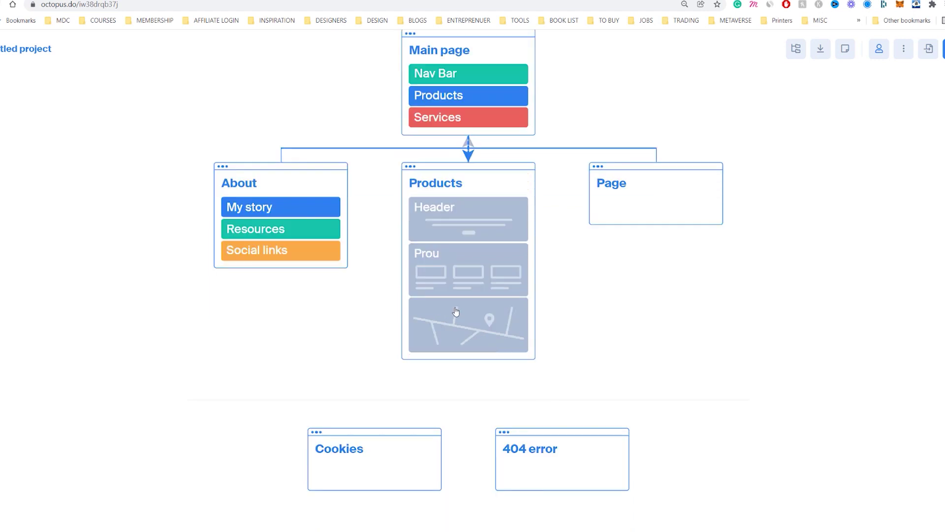
# Step: Add a footer-wireframe block beneath the map block and colour it grey
pyautogui.click(455, 312)
pyautogui.click(377, 273)
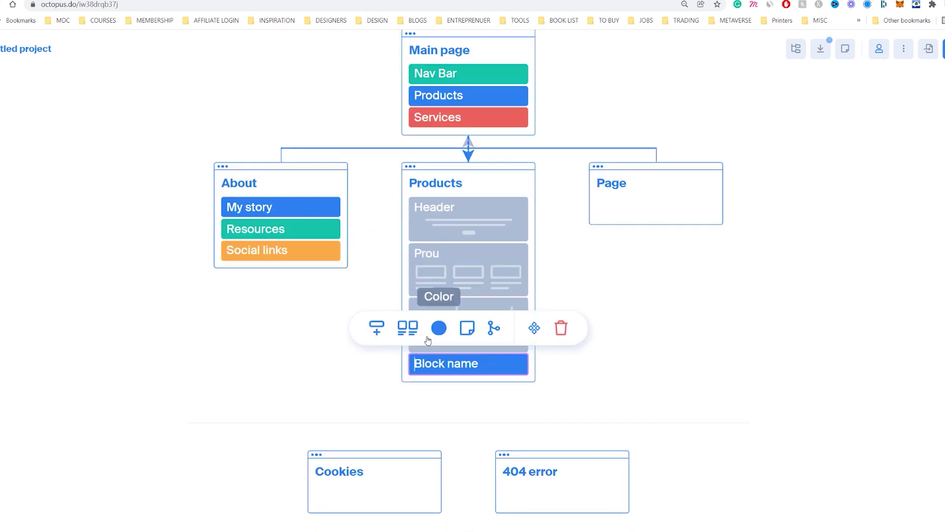
pyautogui.click(408, 327)
pyautogui.scroll(-2, 519, 451)
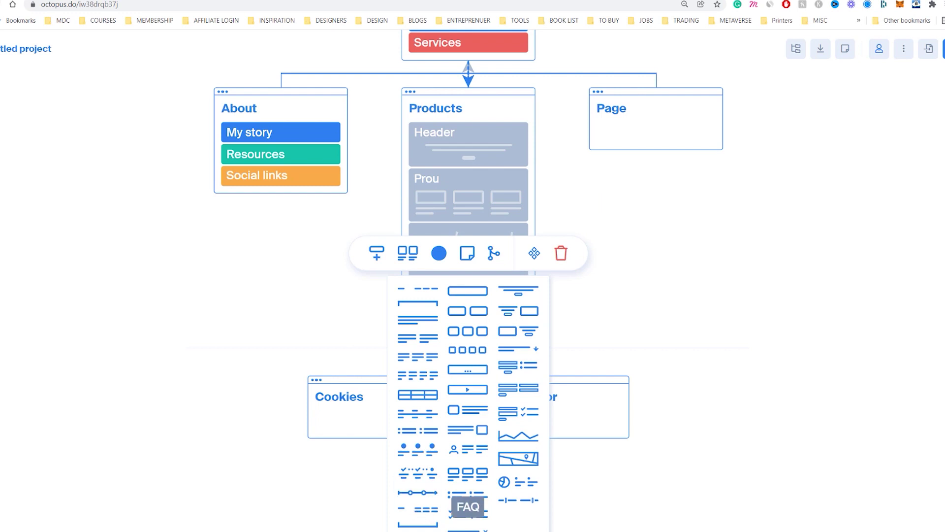
pyautogui.click(423, 525)
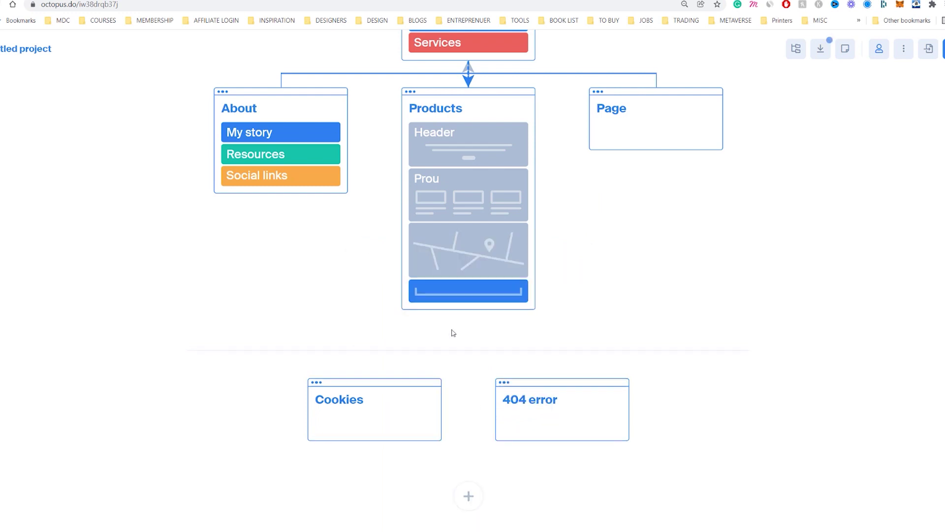
pyautogui.click(440, 254)
pyautogui.click(438, 400)
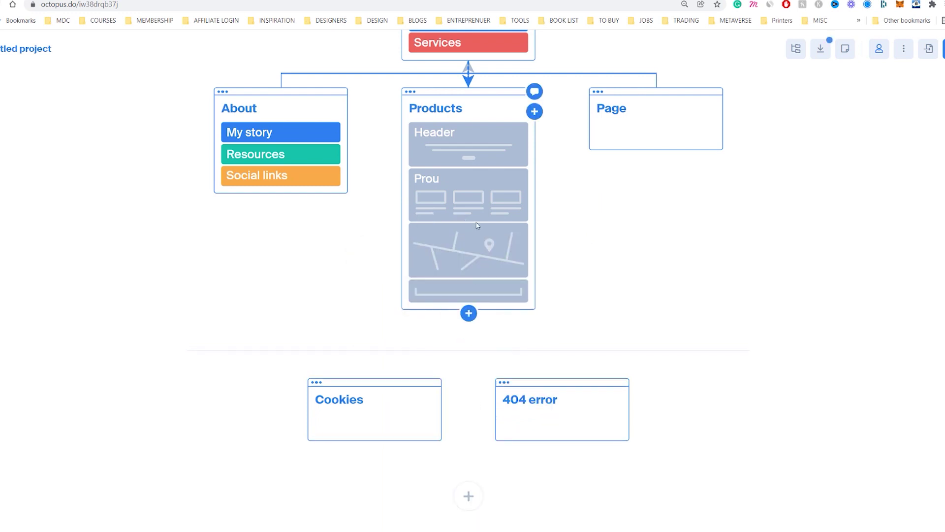
pyautogui.scroll(2, 486, 304)
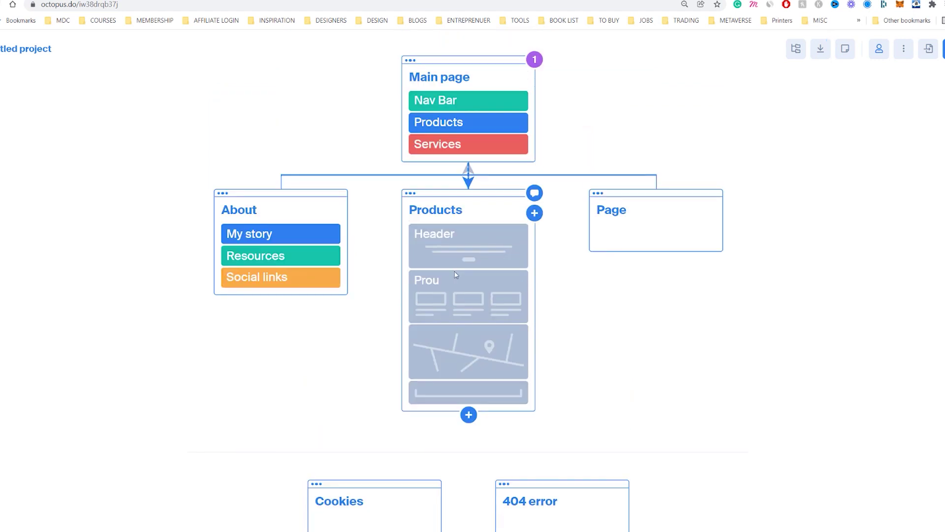
pyautogui.scroll(1, 455, 274)
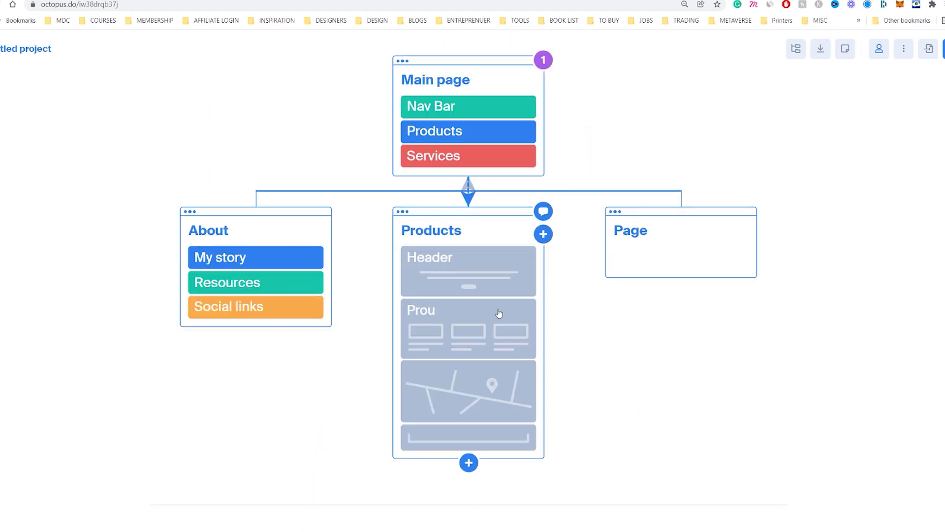
pyautogui.scroll(-1, 612, 289)
# Step: Select the third page card, then the 404 error and Cookies pages, and clear the selection
pyautogui.scroll(1, 611, 289)
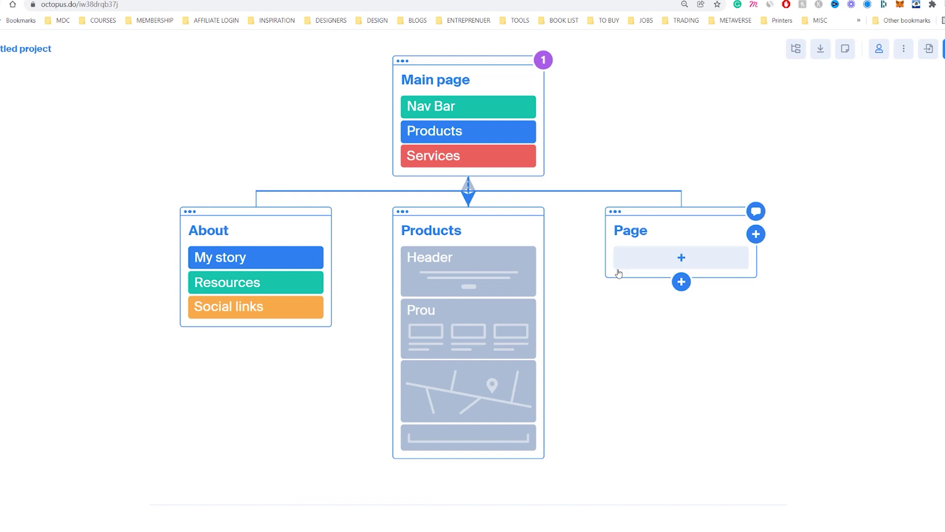
pyautogui.click(633, 238)
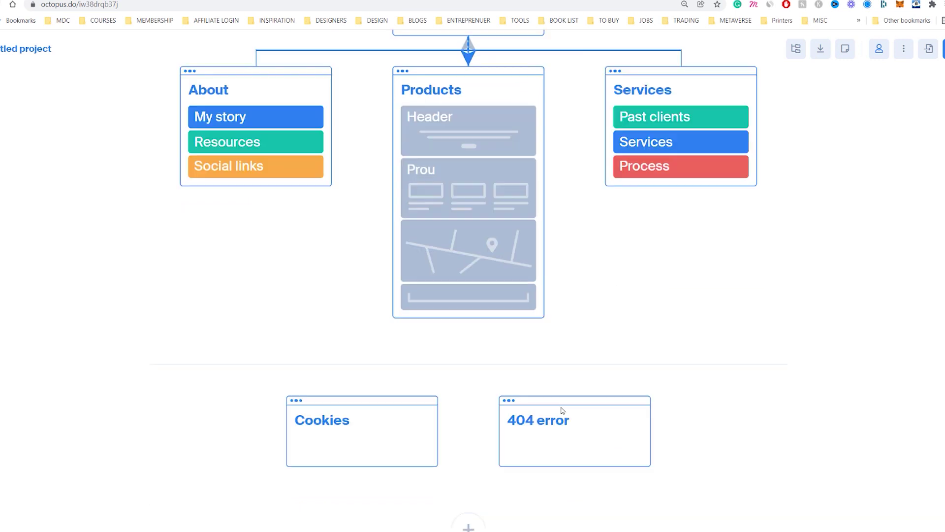
pyautogui.click(566, 410)
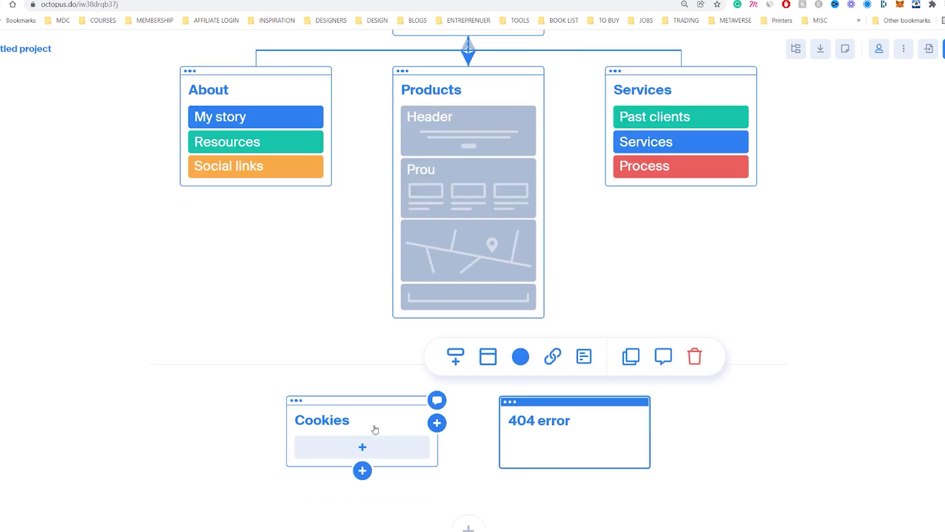
pyautogui.click(375, 430)
pyautogui.scroll(-1, 375, 430)
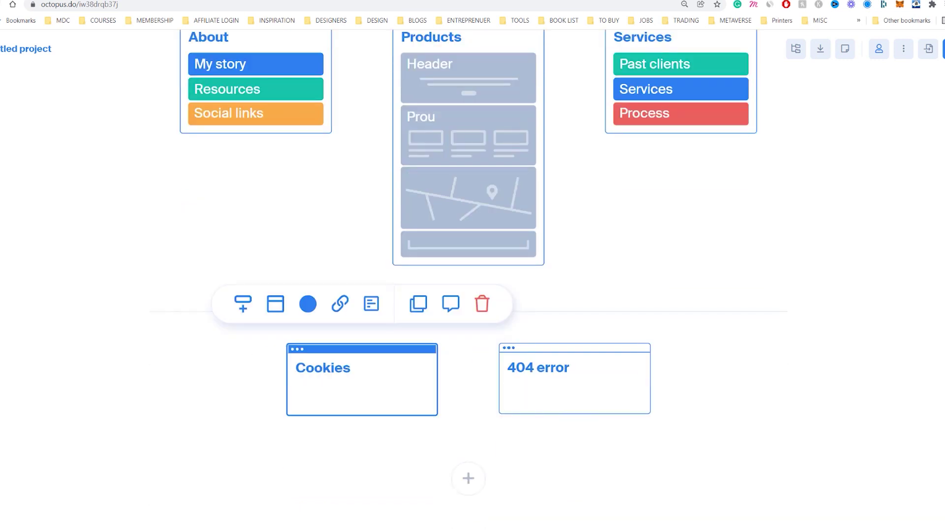
pyautogui.press('Escape')
pyautogui.scroll(2, 468, 246)
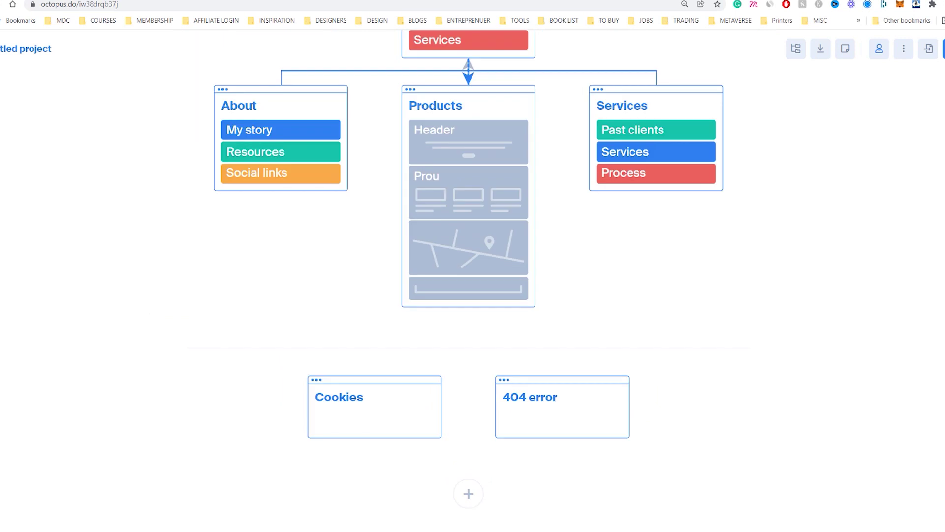
pyautogui.scroll(-1, 468, 264)
pyautogui.scroll(-1, 453, 512)
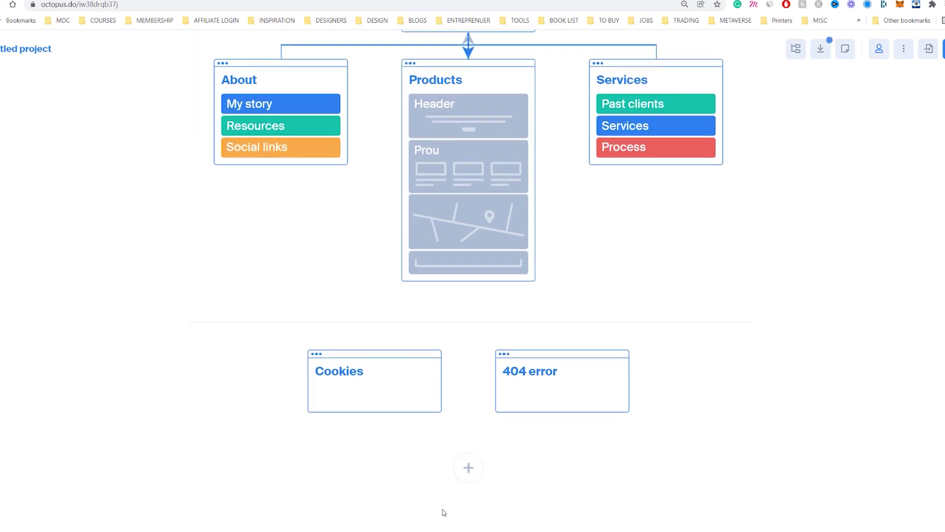
# Step: Add two new blank Page cards below the Cookies and 404 error pages
pyautogui.click(469, 468)
pyautogui.scroll(-5, 542, 456)
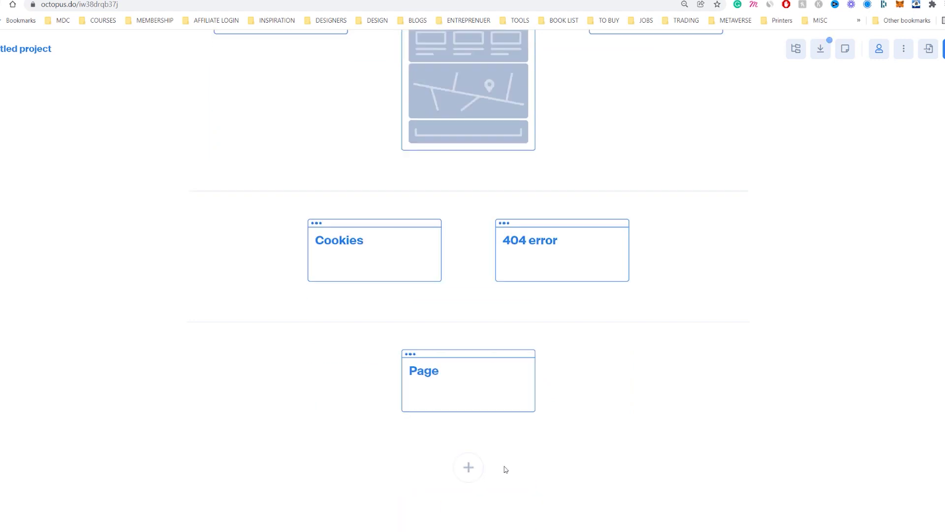
pyautogui.click(472, 472)
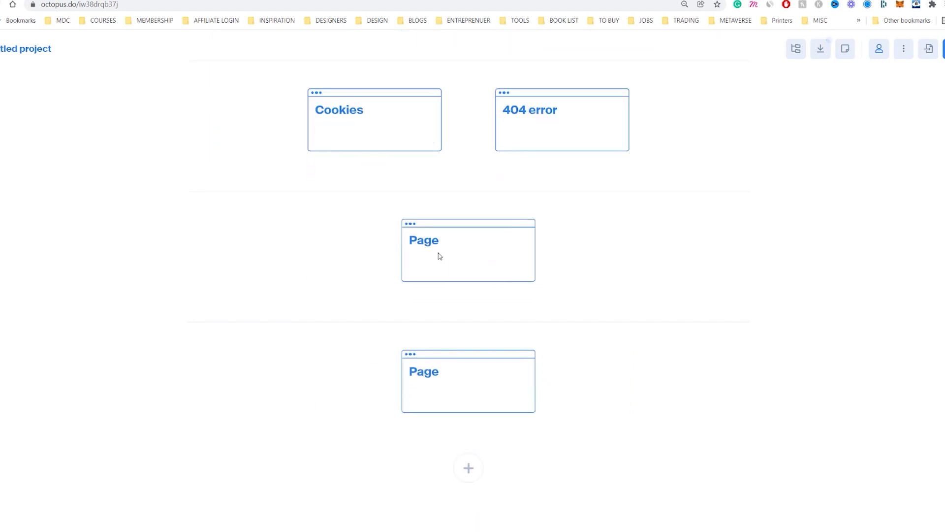
pyautogui.moveTo(475, 248)
pyautogui.scroll(10, 487, 258)
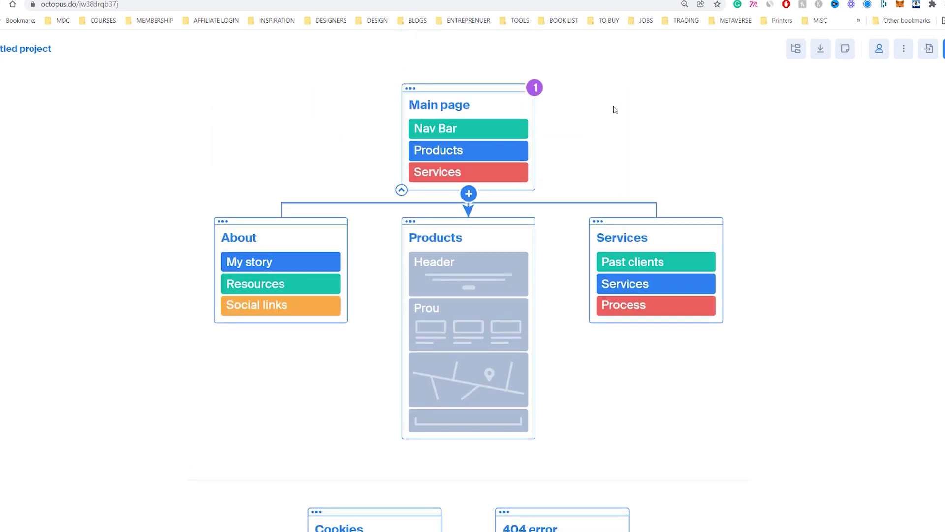
# Step: Change the layout orientation and rename the 'Prou' block in Products to 'Products'
pyautogui.click(796, 51)
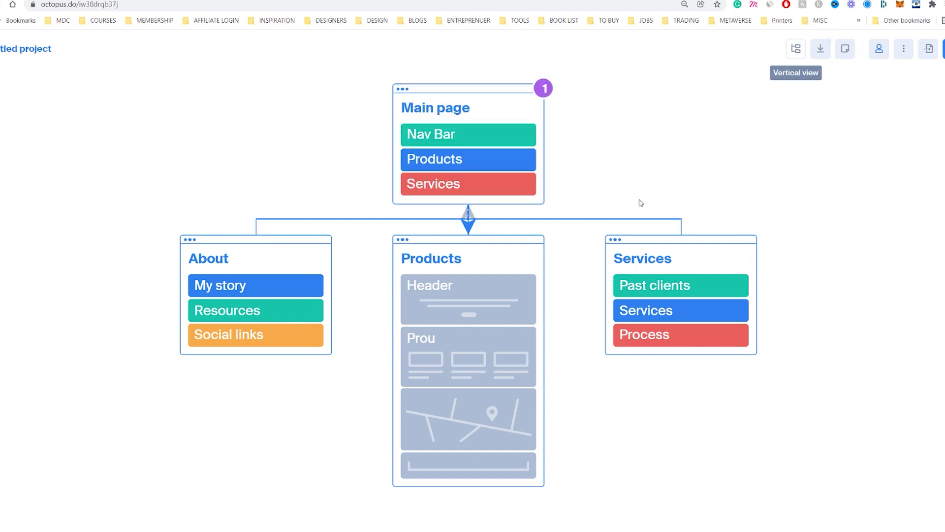
pyautogui.click(449, 352)
pyautogui.doubleClick(433, 339)
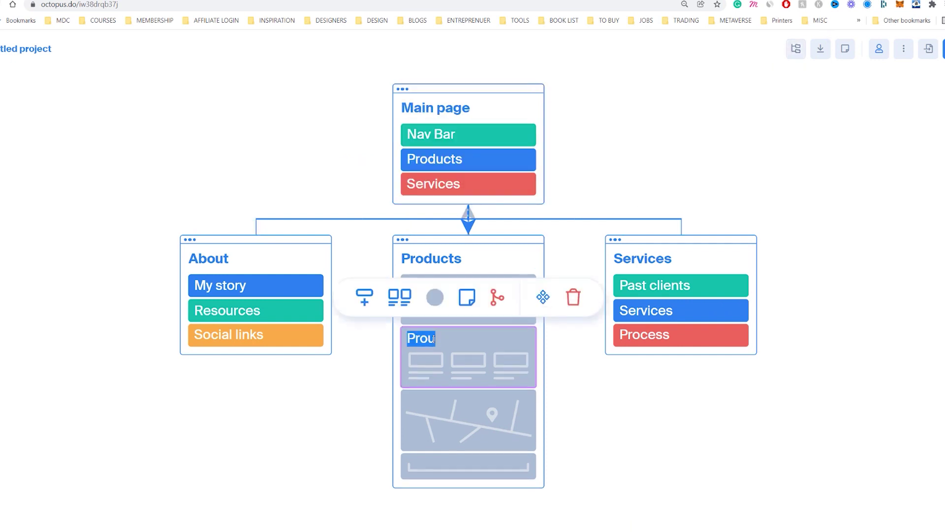
pyautogui.write('Products')
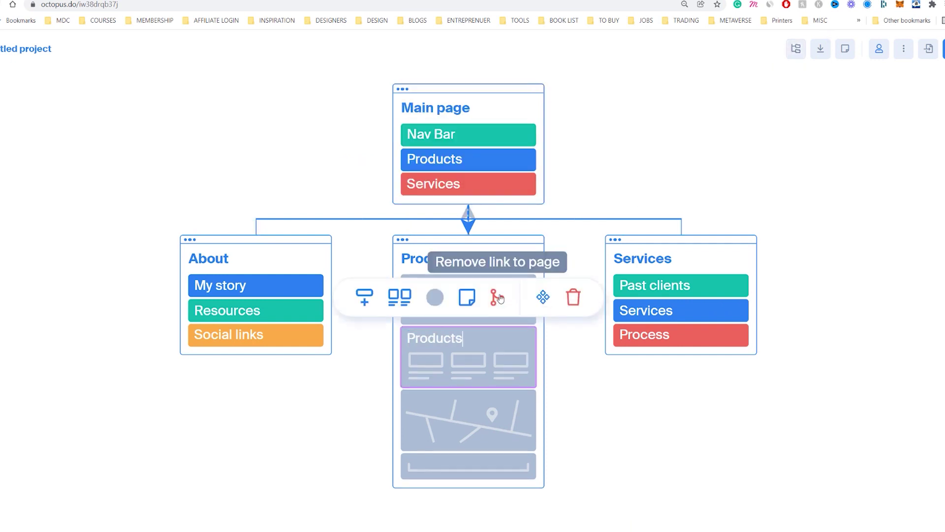
pyautogui.click(588, 329)
# Step: Link the Services page's Process block to the About page
pyautogui.click(650, 338)
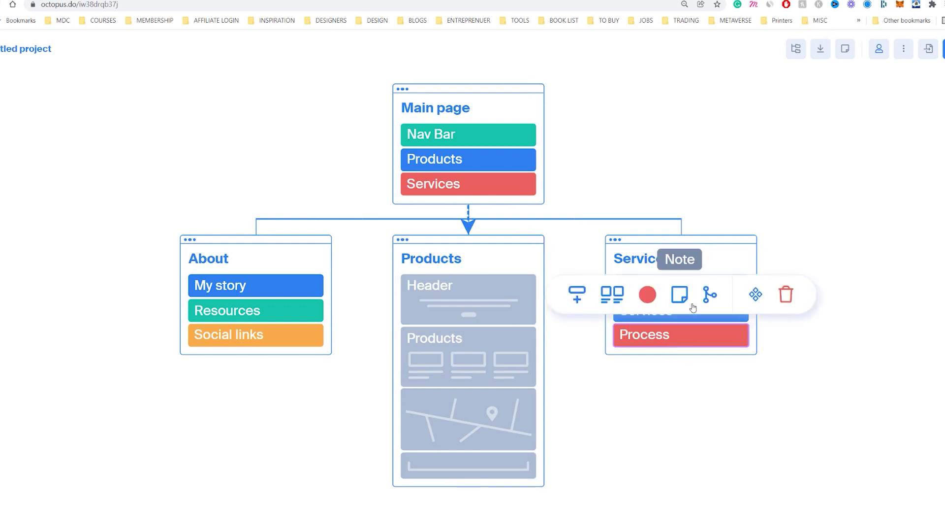
pyautogui.click(710, 294)
pyautogui.click(266, 346)
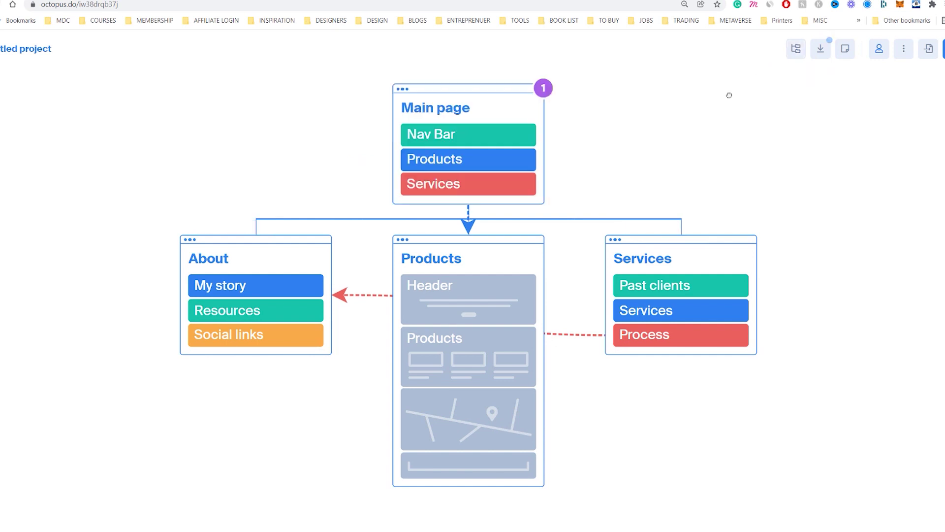
# Step: Generate a PNG export of the sitemap and save it into a chosen folder
pyautogui.click(821, 51)
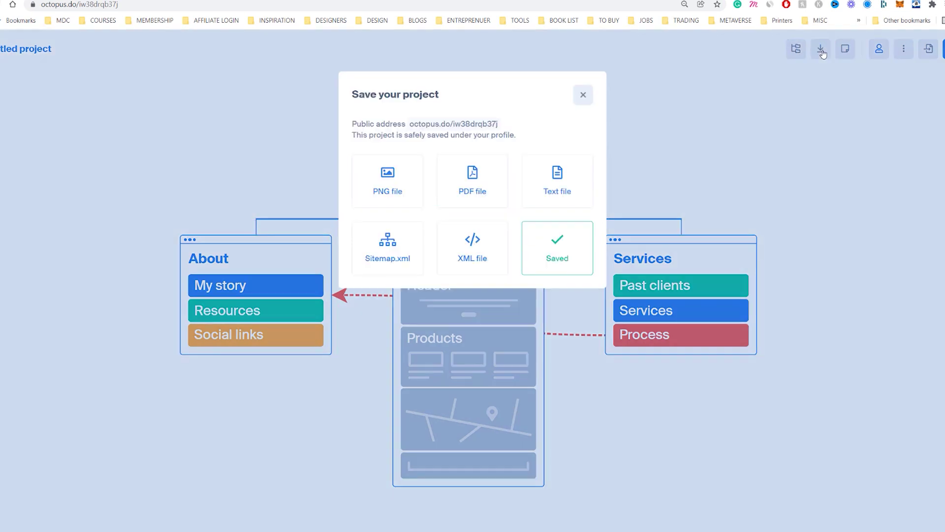
pyautogui.click(387, 186)
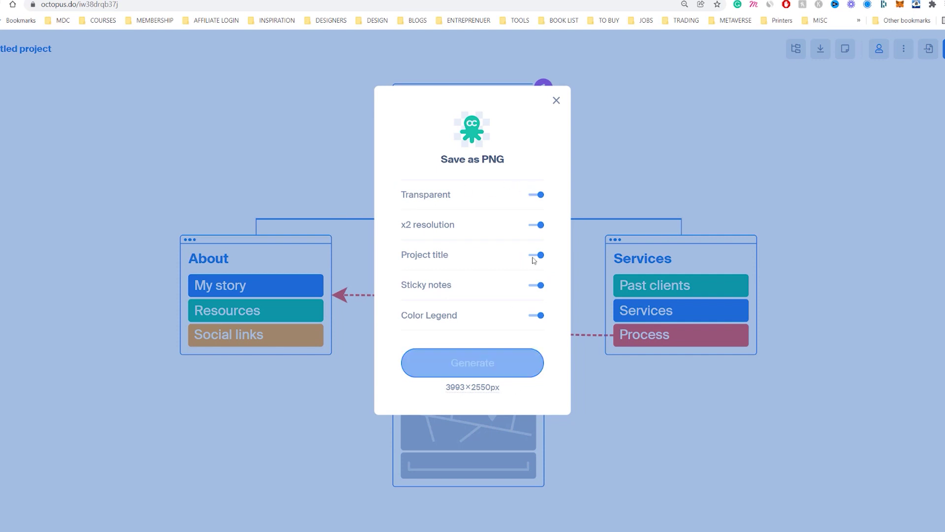
pyautogui.click(494, 363)
pyautogui.click(496, 363)
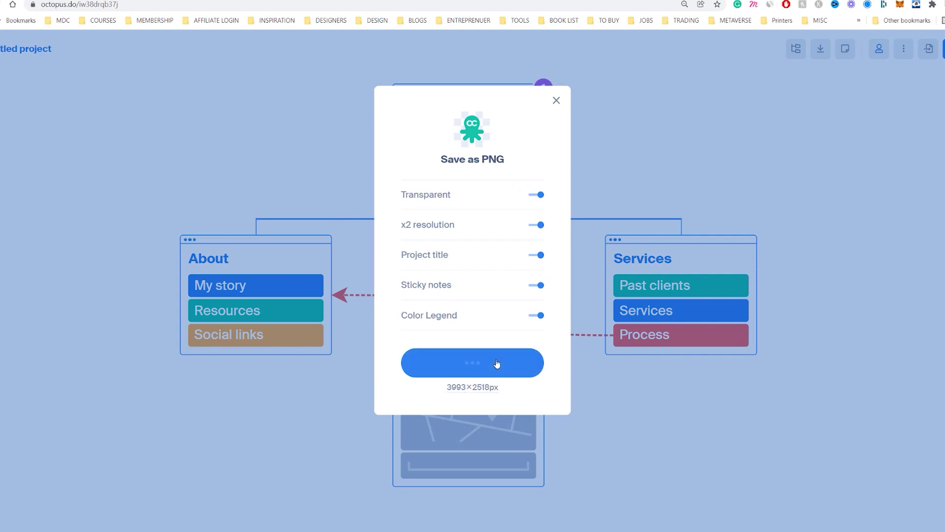
pyautogui.scroll(5, 44, 173)
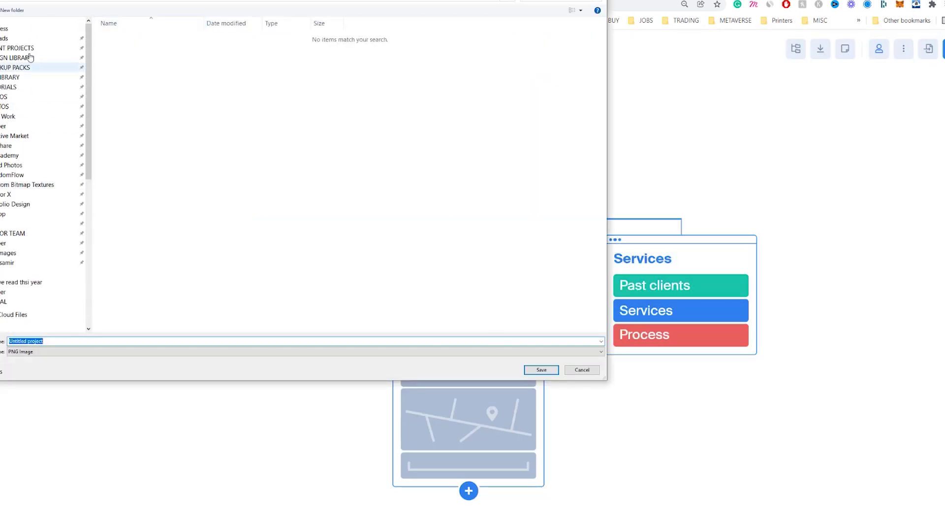
pyautogui.click(30, 47)
pyautogui.click(541, 369)
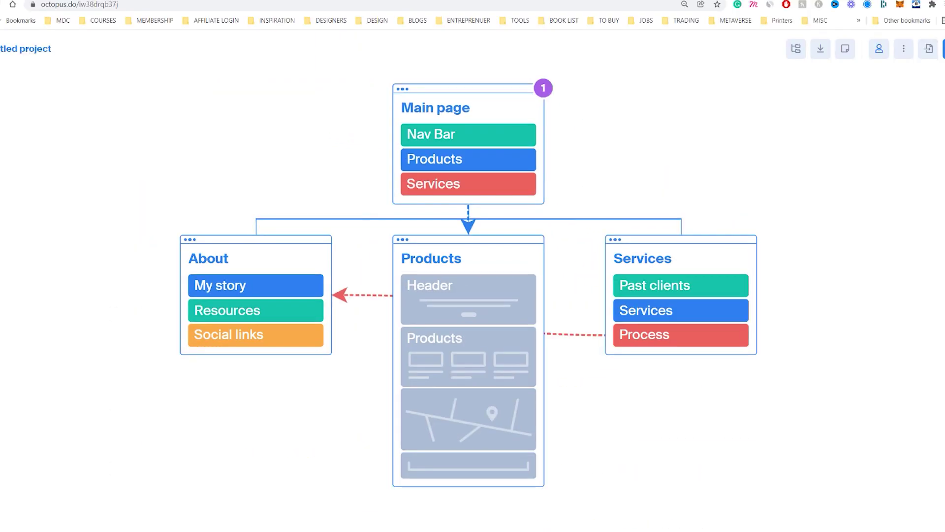
pyautogui.click(822, 49)
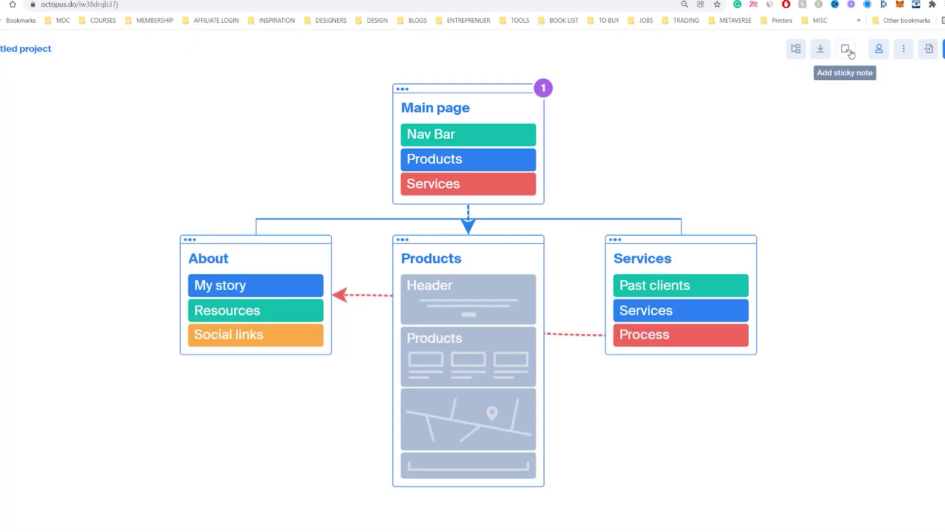
# Step: Add a shorter sticky note with the text 'Add your page'
pyautogui.click(845, 49)
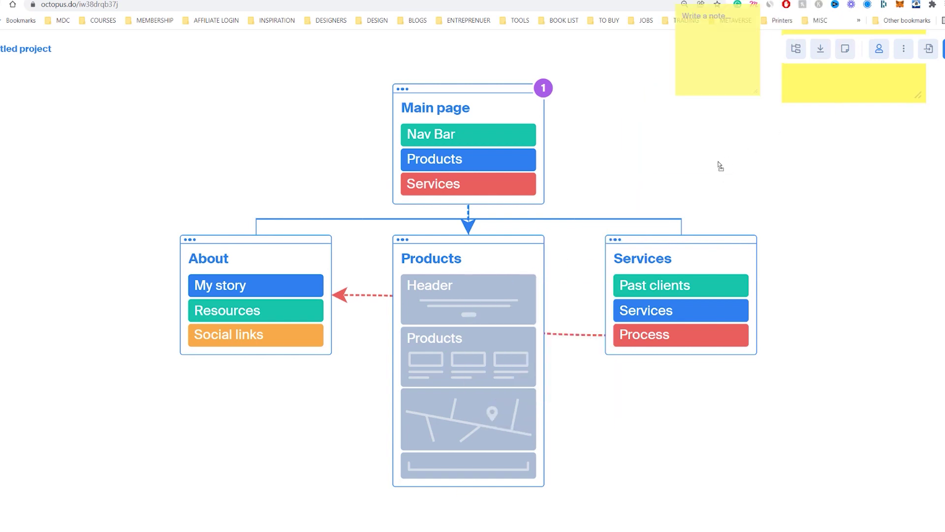
pyautogui.moveTo(696, 197); pyautogui.dragTo(692, 158)
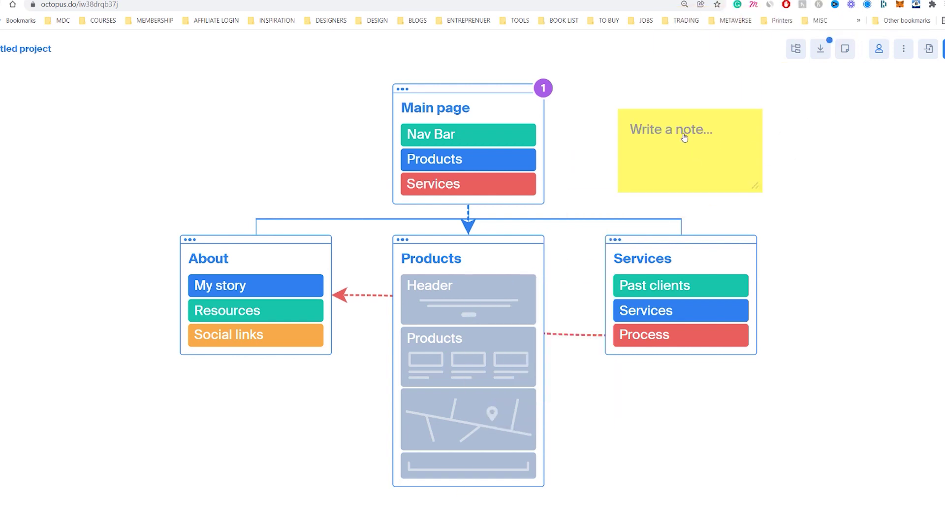
pyautogui.click(685, 137)
pyautogui.write('Add your page')
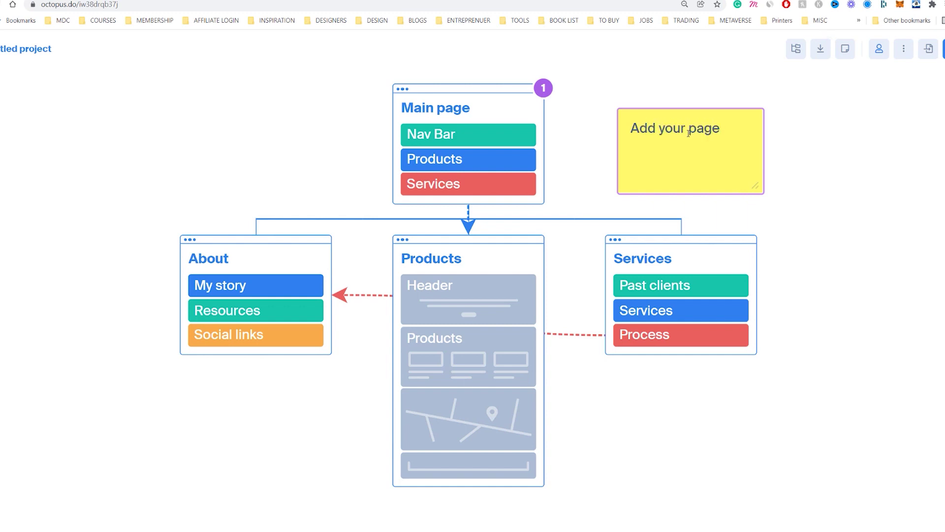
pyautogui.click(673, 42)
# Step: Move the sticky note to sit below the About page
pyautogui.moveTo(689, 148); pyautogui.dragTo(666, 73)
pyautogui.moveTo(753, 142); pyautogui.dragTo(709, 188)
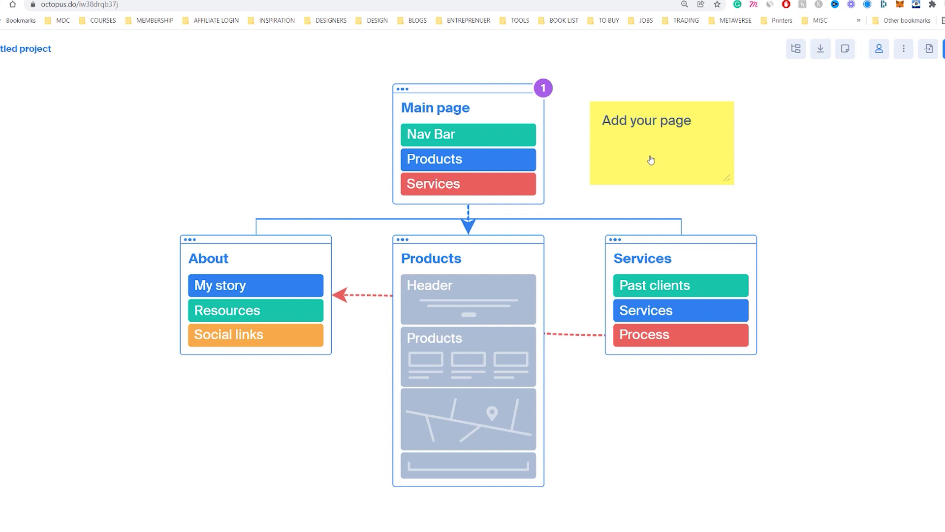
pyautogui.moveTo(654, 154); pyautogui.dragTo(246, 416)
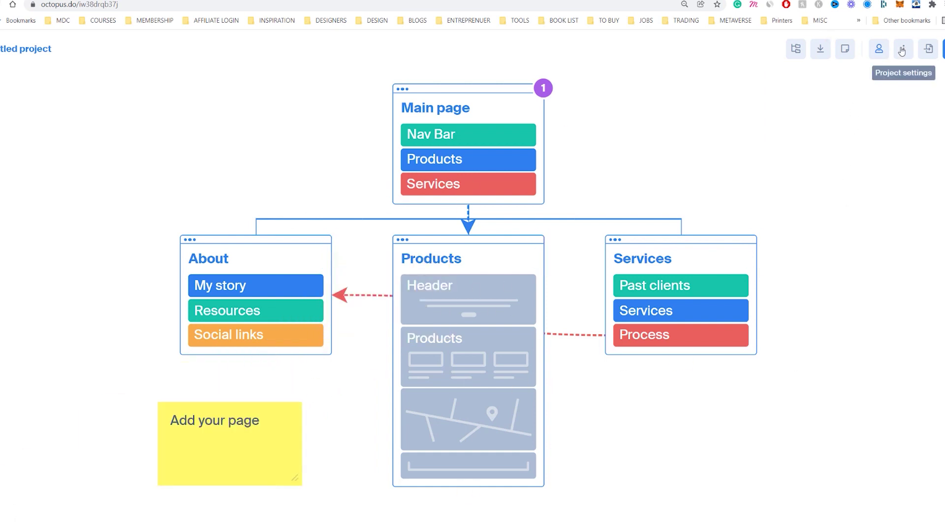
# Step: In Project settings, choose light theme and mobile layout, hide the color legend, enable estimate and images
pyautogui.click(904, 49)
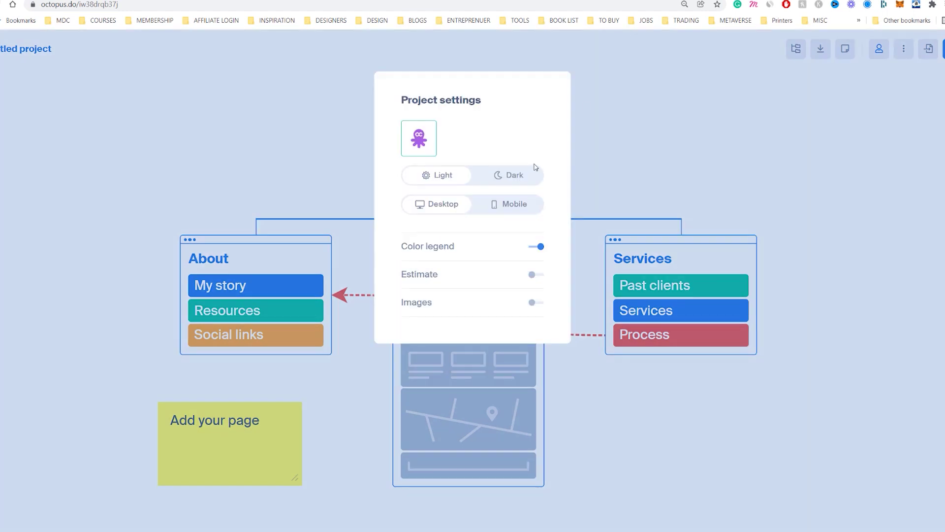
pyautogui.click(524, 175)
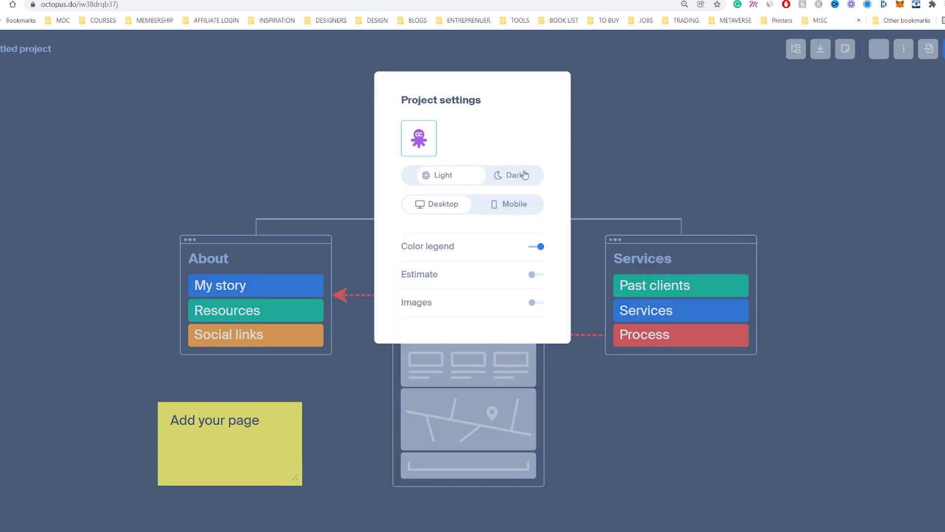
pyautogui.click(613, 164)
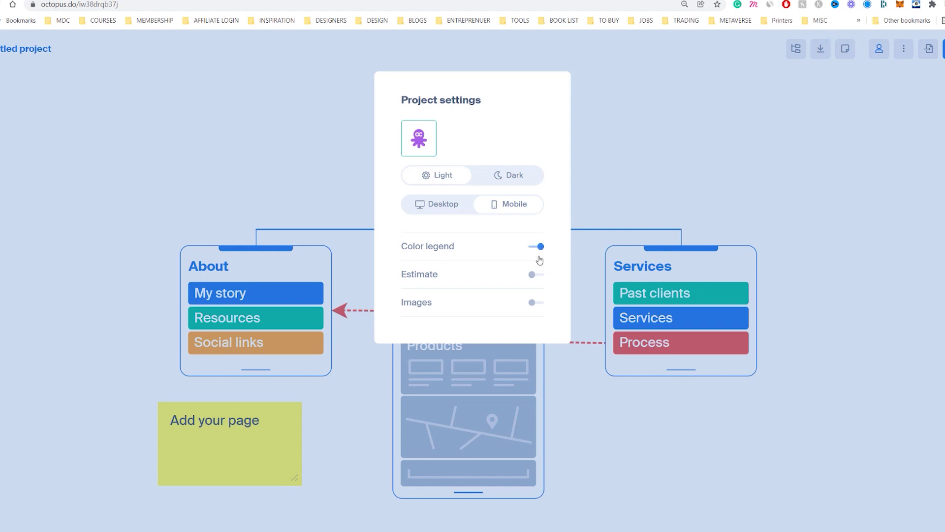
pyautogui.click(538, 248)
pyautogui.click(535, 276)
pyautogui.click(535, 281)
pyautogui.click(535, 277)
pyautogui.click(534, 301)
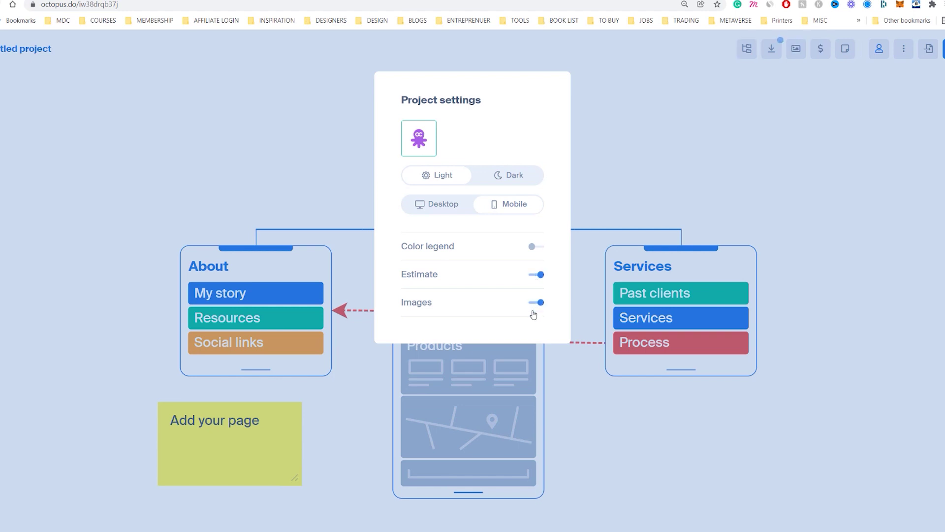
pyautogui.click(460, 204)
pyautogui.click(596, 184)
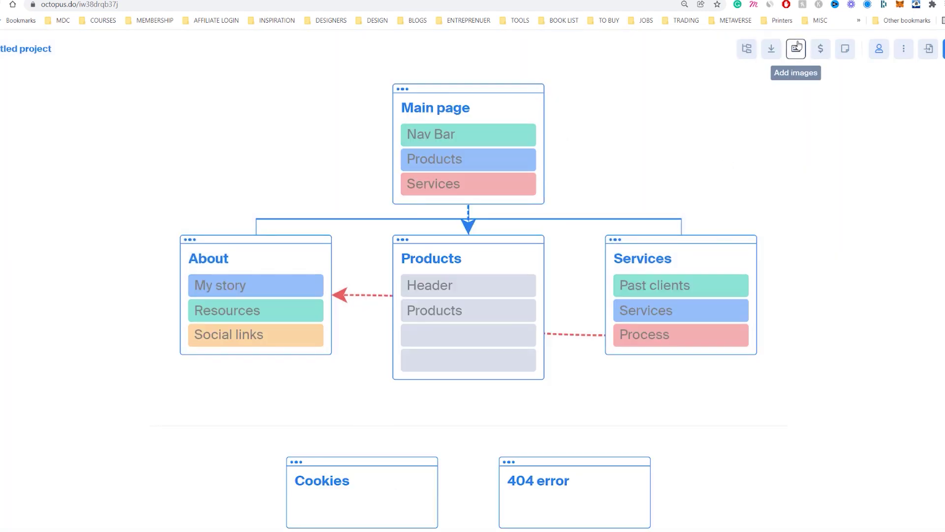
# Step: Upload a photo to the Products page using Add images
pyautogui.click(796, 49)
pyautogui.moveTo(492, 279)
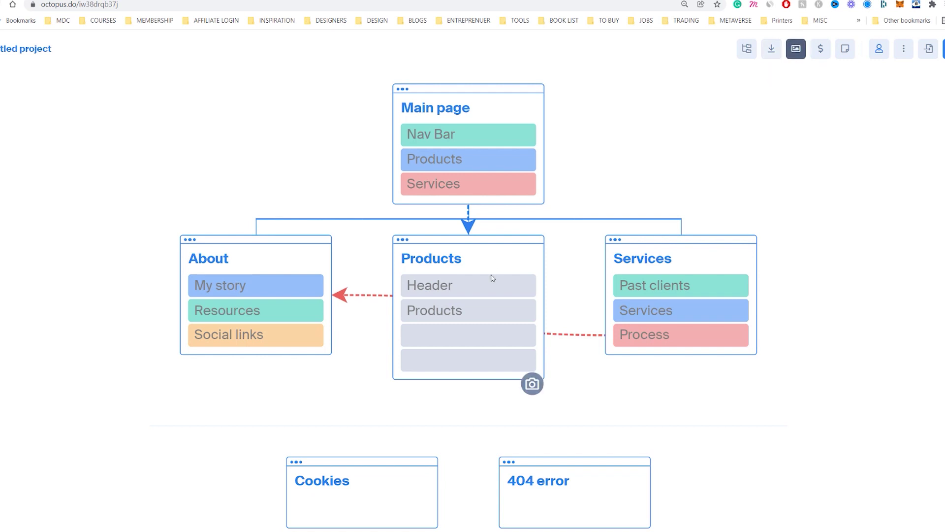
pyautogui.click(532, 384)
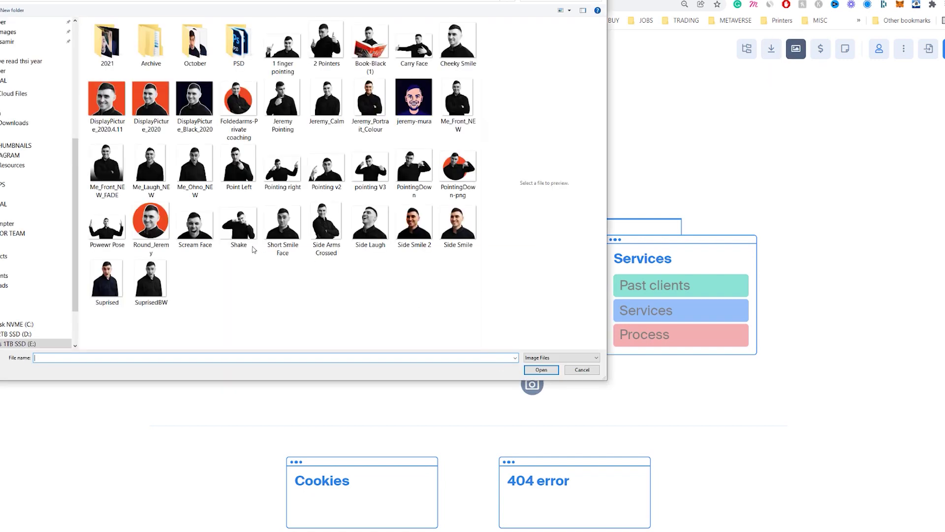
pyautogui.doubleClick(238, 162)
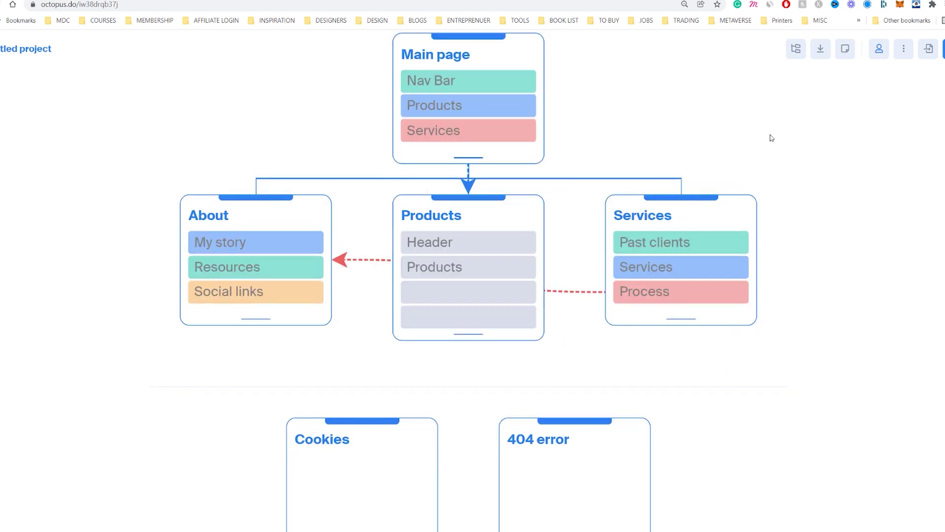
# Step: Enable the cost estimate in Project settings and open the estimate panel
pyautogui.click(904, 51)
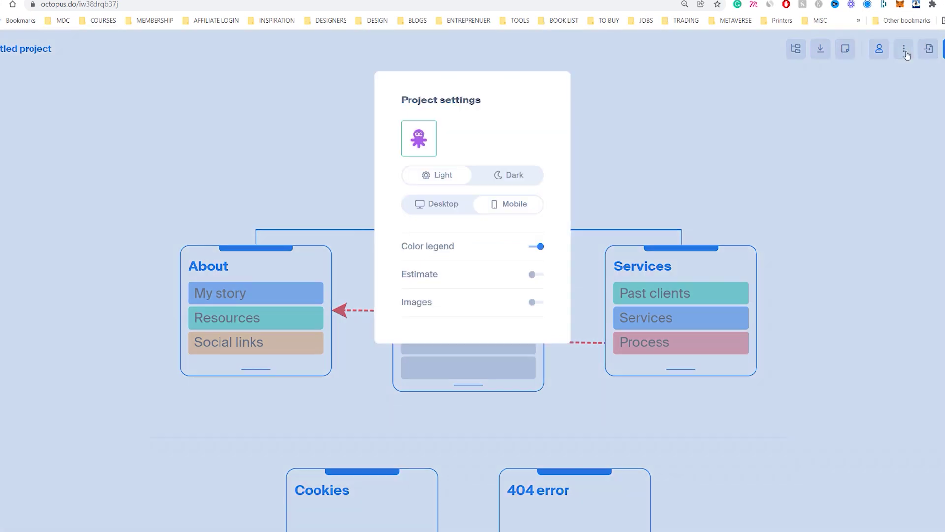
pyautogui.click(537, 275)
pyautogui.click(633, 184)
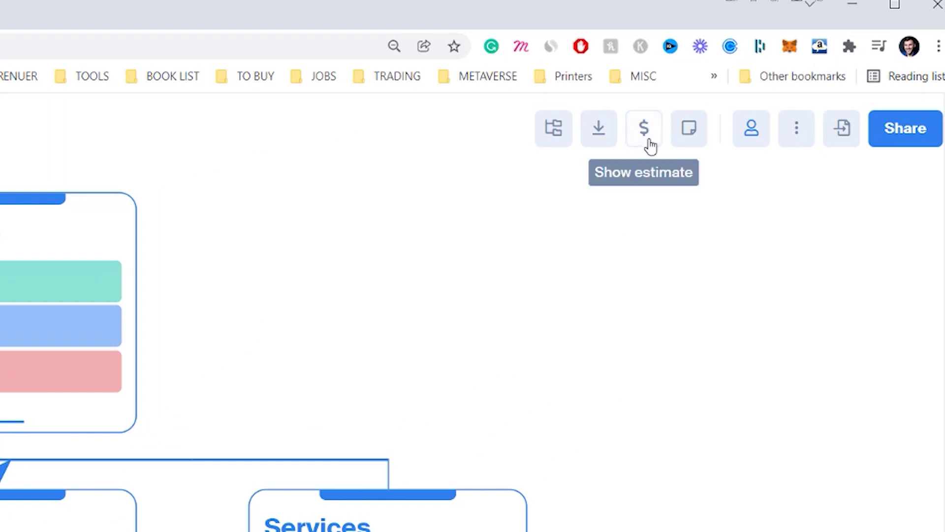
pyautogui.click(646, 141)
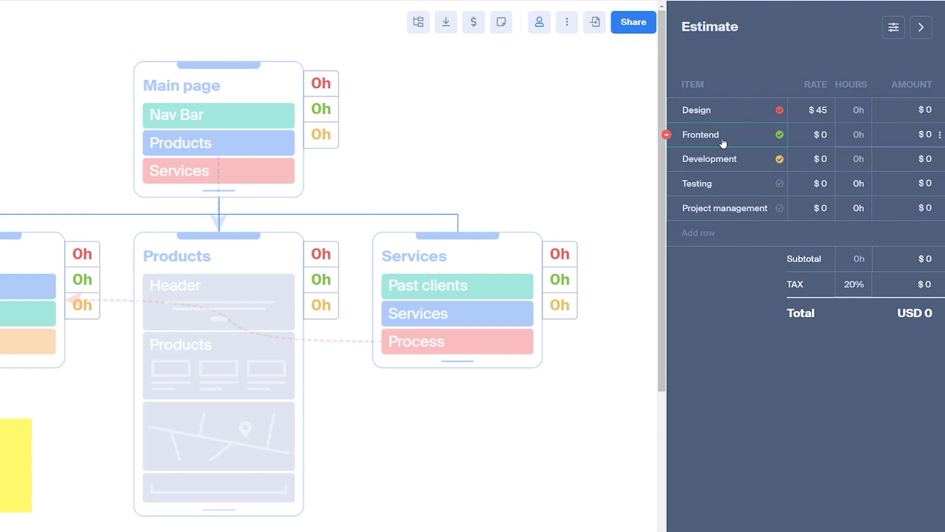
# Step: Edit the hourly rates and hours, replacing the Design rate of 45
pyautogui.click(810, 106)
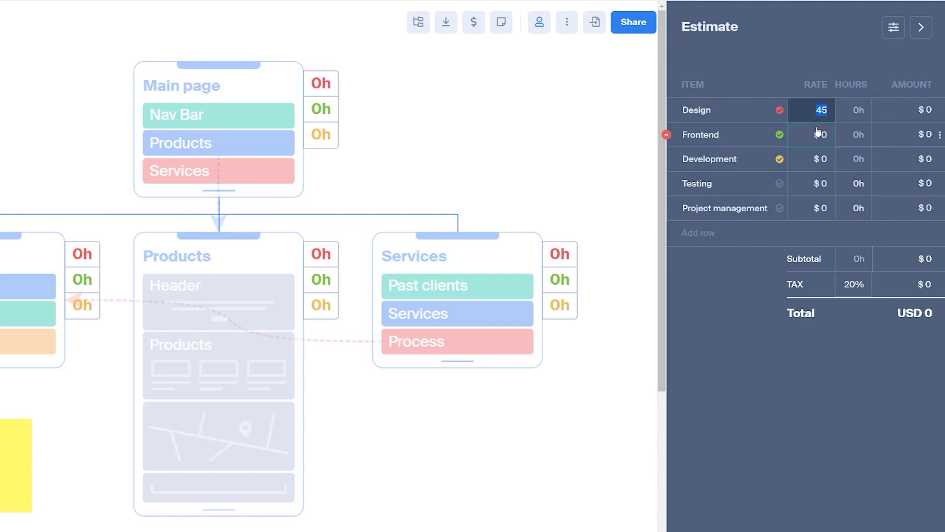
pyautogui.click(818, 132)
pyautogui.click(819, 113)
pyautogui.write('100')
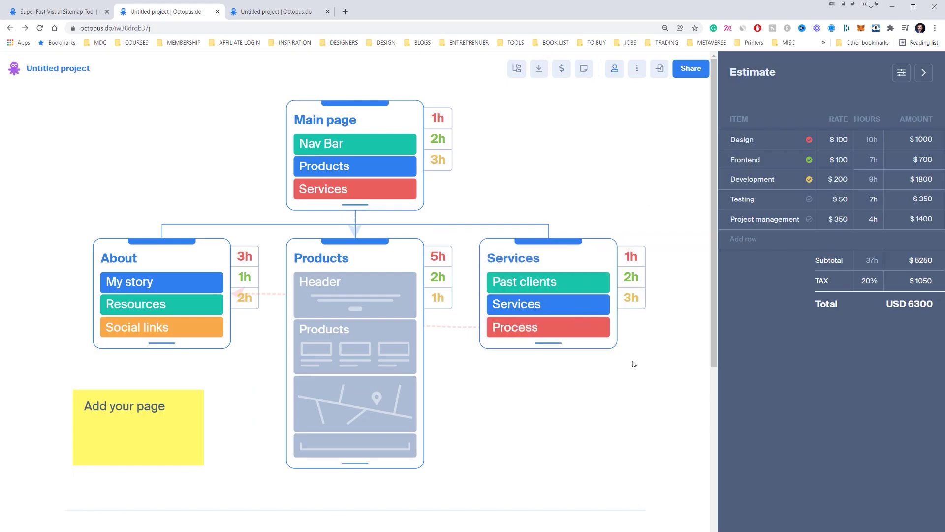
pyautogui.scroll(-2, 634, 363)
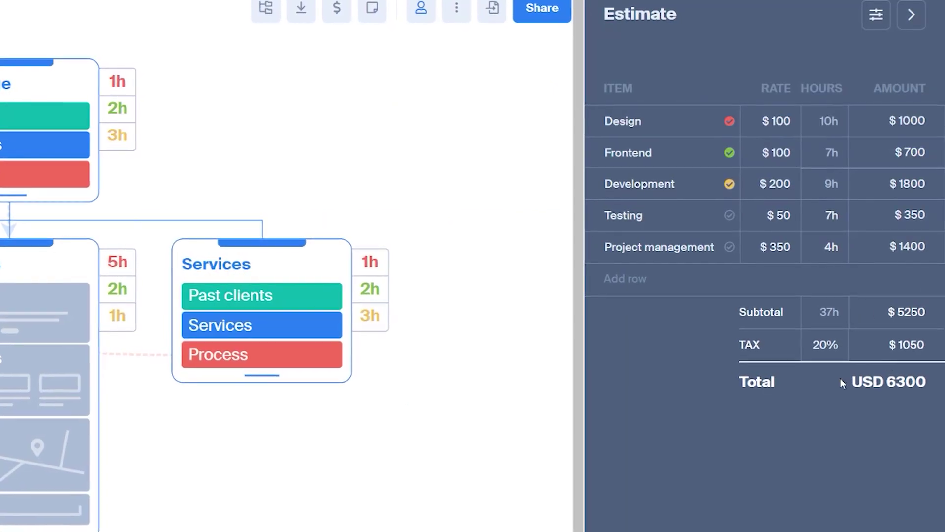
pyautogui.scroll(-5, 239, 428)
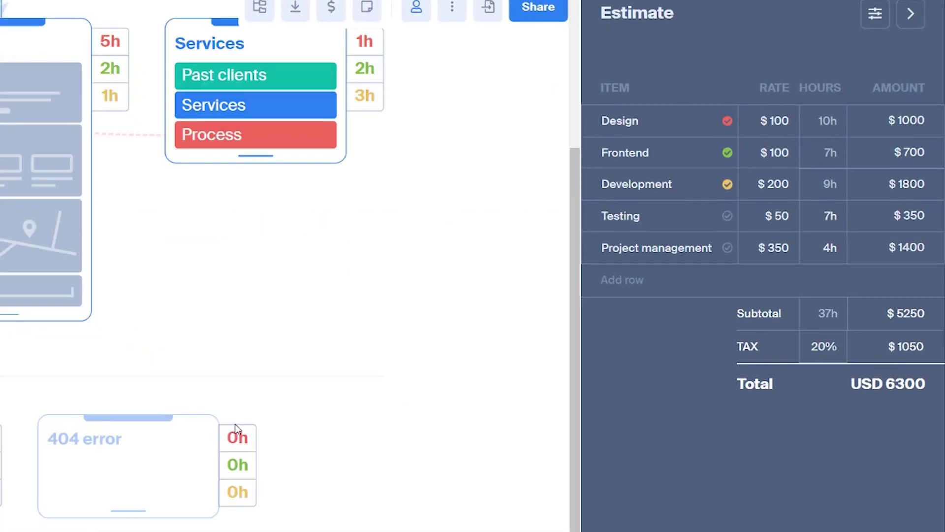
# Step: In estimate settings, keep US Dollar currency, turn tax off, and close the estimate
pyautogui.click(876, 11)
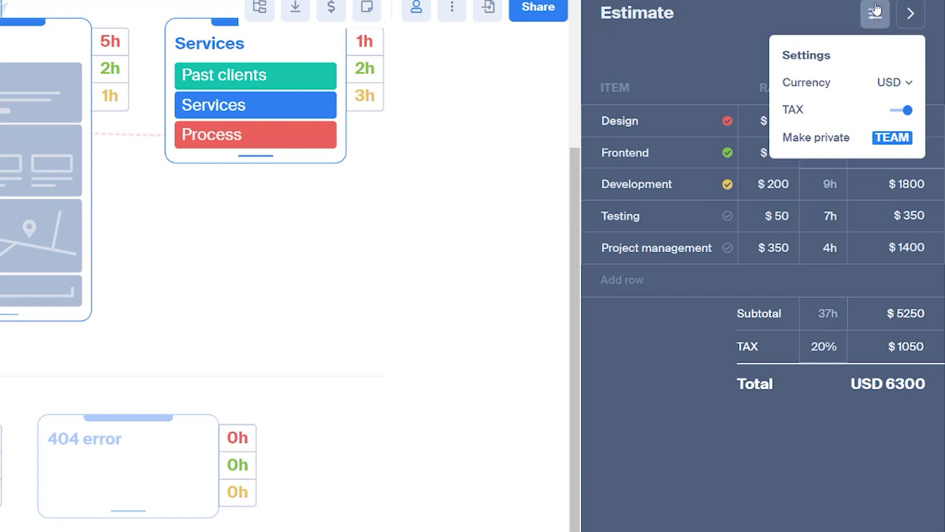
pyautogui.click(896, 82)
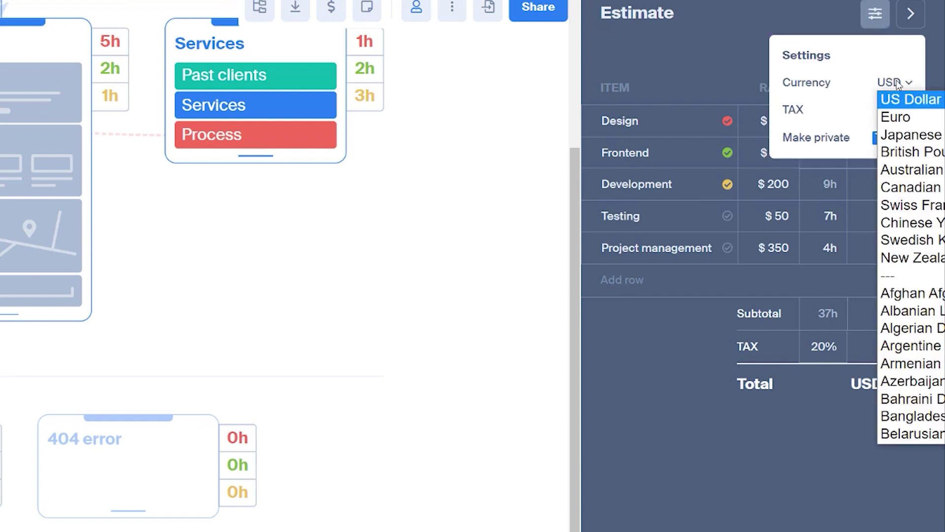
pyautogui.click(872, 79)
pyautogui.click(905, 111)
pyautogui.click(904, 111)
pyautogui.click(905, 110)
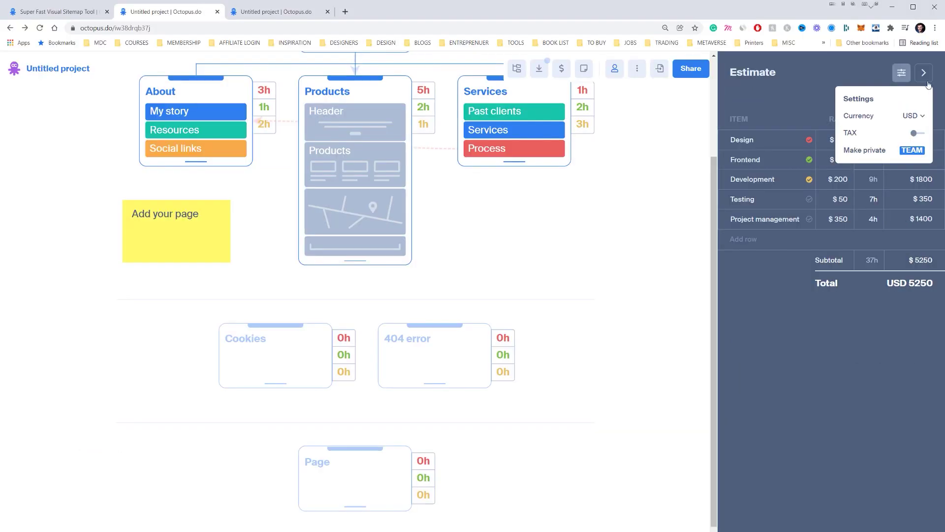
pyautogui.click(925, 74)
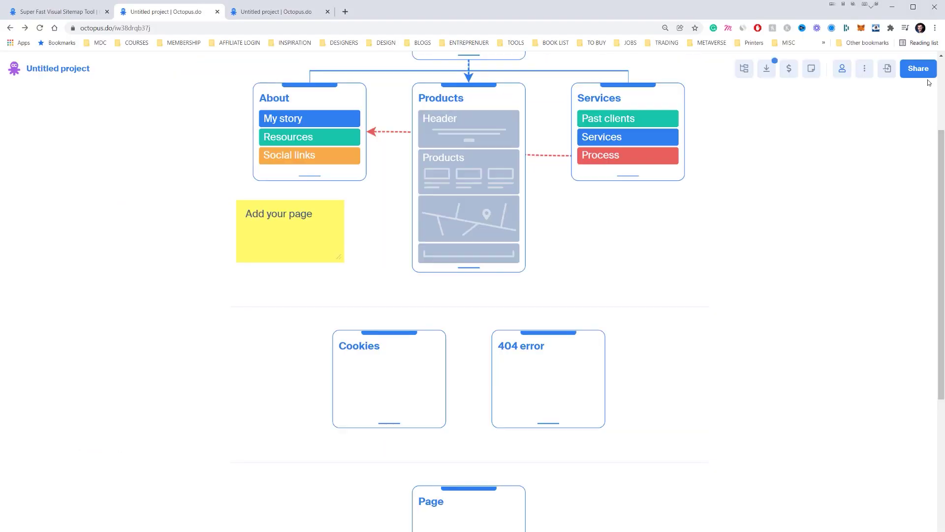
# Step: Copy the project's read-only share link from the Share dialog
pyautogui.click(911, 71)
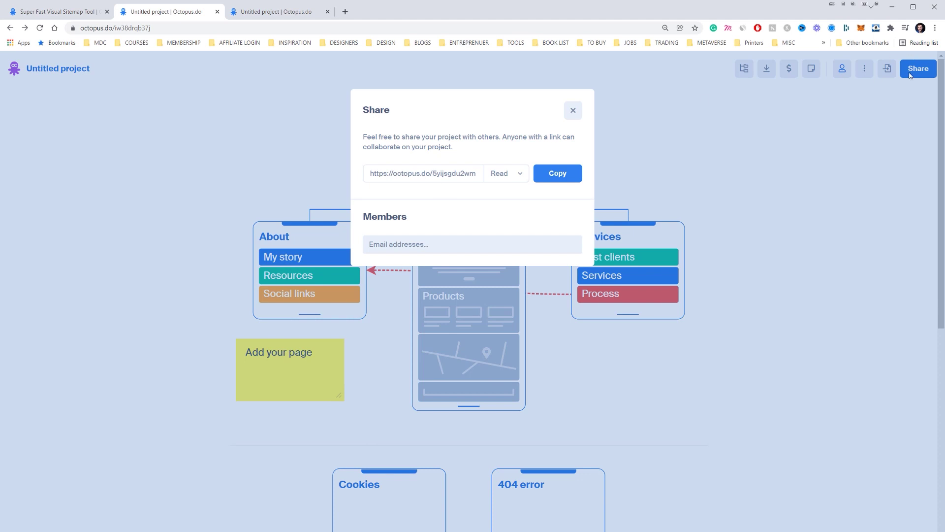
pyautogui.click(909, 75)
pyautogui.click(910, 75)
pyautogui.click(507, 173)
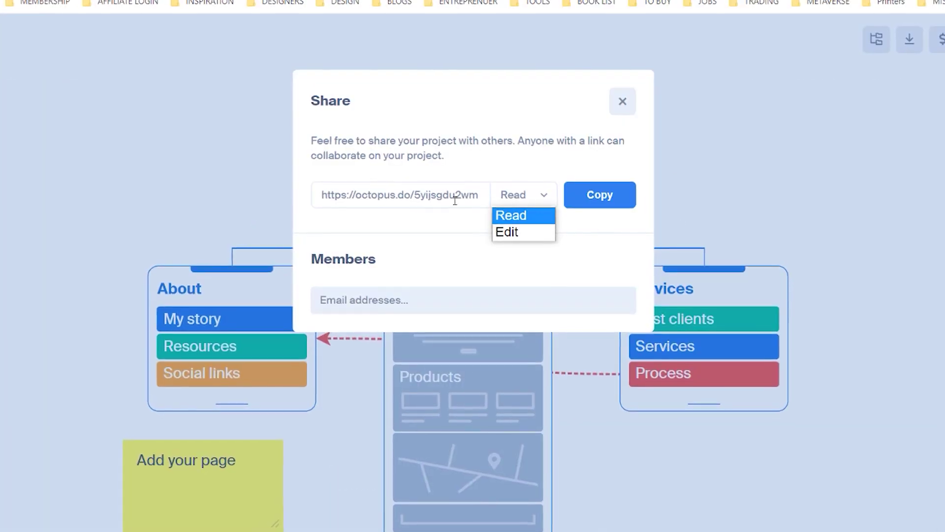
pyautogui.click(557, 174)
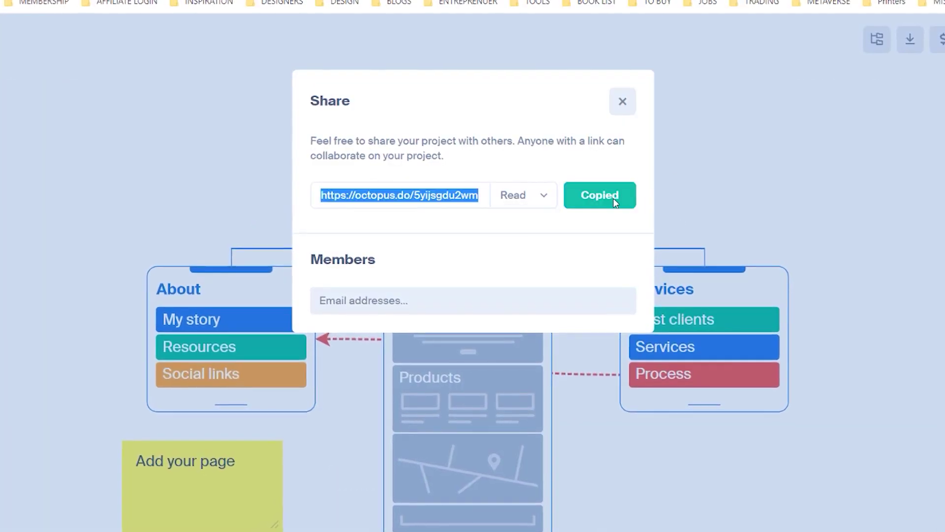
# Step: Type stray text into the invite members field, then clear it
pyautogui.click(380, 298)
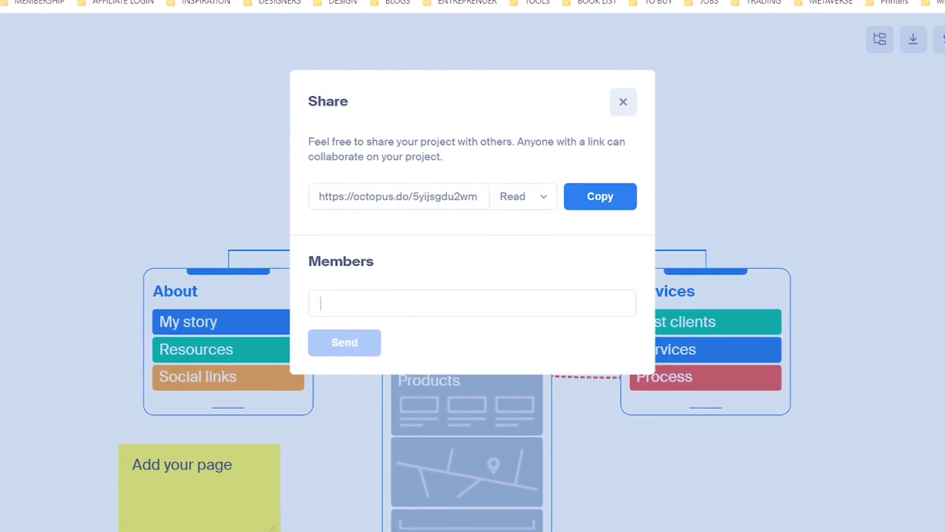
pyautogui.write('kadjnfkand')
pyautogui.hotkey('ctrl', 'a')
pyautogui.press('BackSpace')
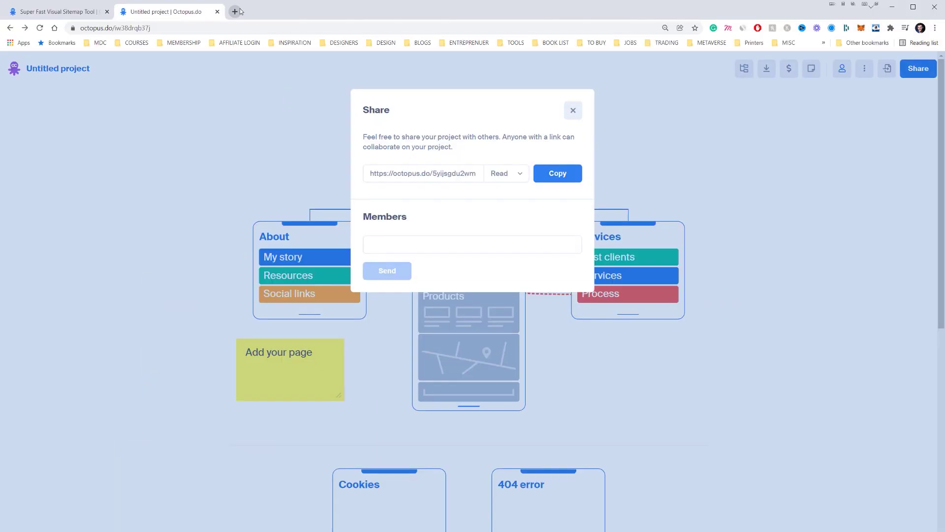
# Step: Load the copied share link in a new tab and toggle the estimate off and on
pyautogui.click(236, 11)
pyautogui.hotkey('ctrl', 'v')
pyautogui.press('Return')
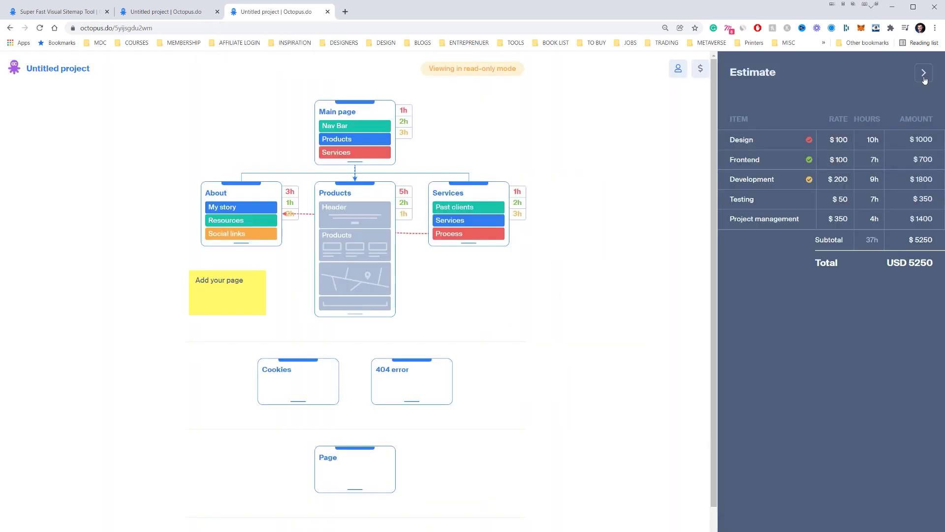
pyautogui.click(924, 73)
pyautogui.click(924, 73)
pyautogui.scroll(-2, 519, 295)
pyautogui.scroll(2, 519, 307)
pyautogui.scroll(3, 517, 312)
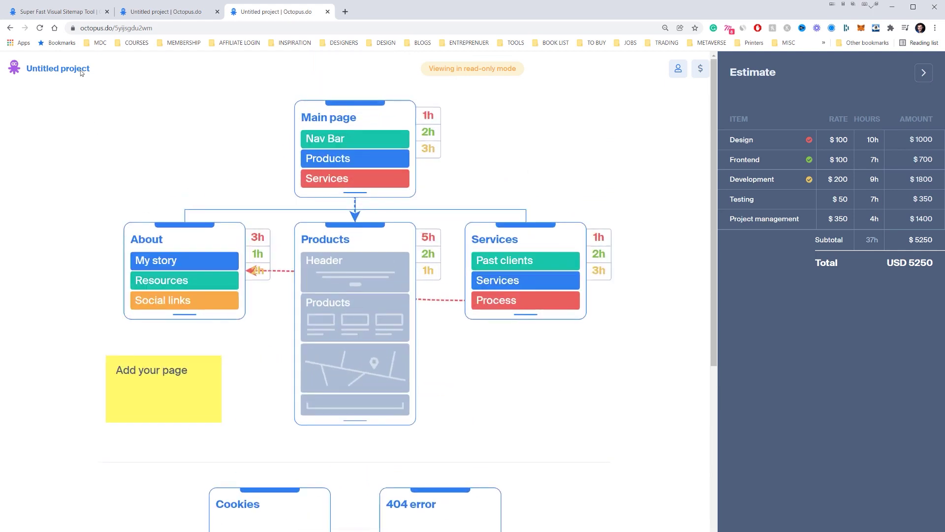
# Step: Return to the editable project tab and close the Share dialog
pyautogui.click(175, 14)
pyautogui.click(573, 110)
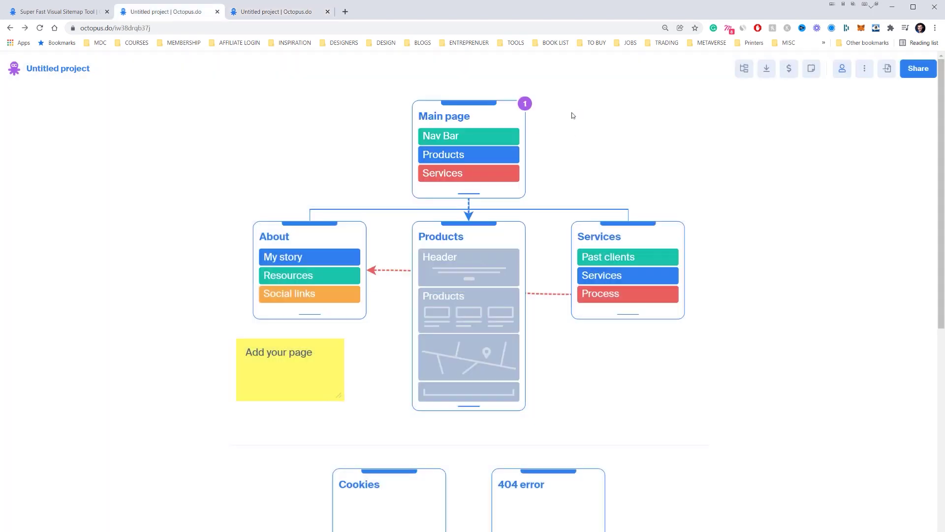
pyautogui.scroll(-3, 770, 291)
pyautogui.scroll(3, 793, 299)
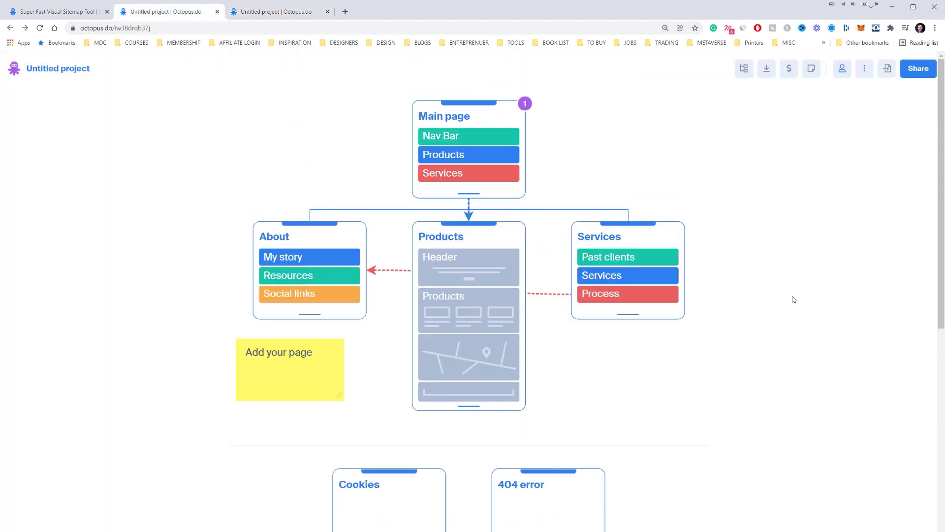